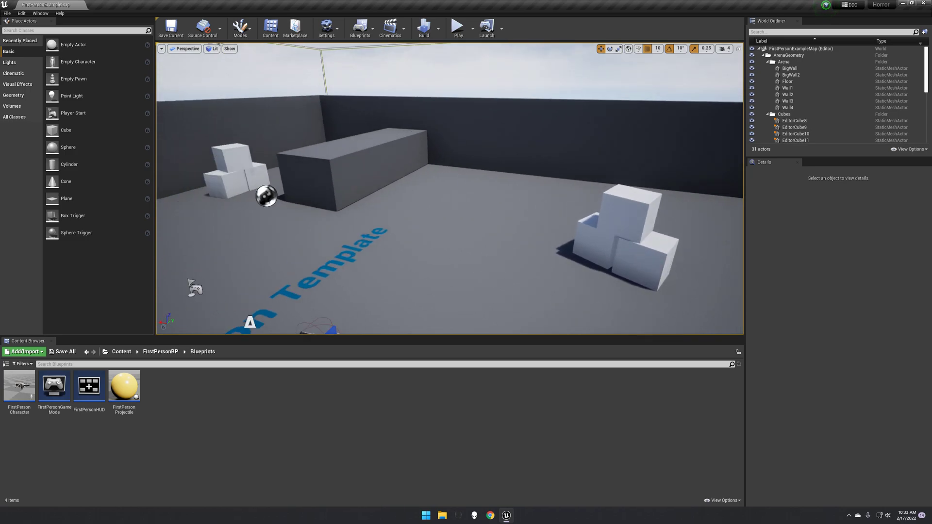
- Place a cube actor on the floor beside the large block and select it
{"action": "key", "text": "w"}
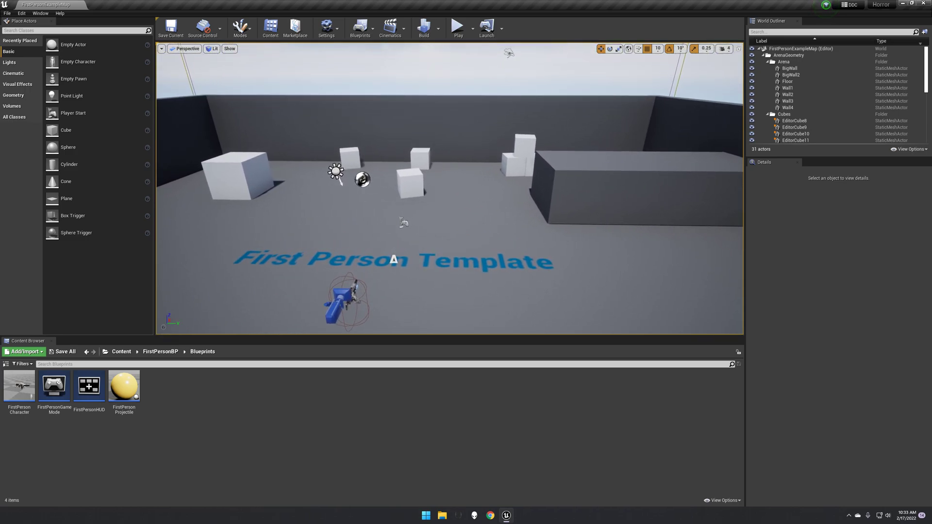
{"action": "left_click", "coordinate": [121, 351]}
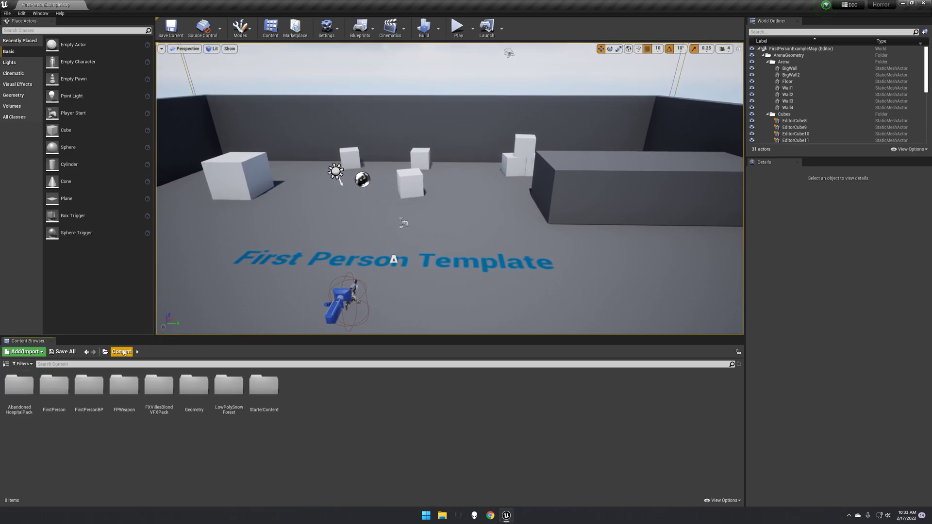
{"action": "left_click_drag", "start_coordinate": [99, 160], "coordinate": [593, 238]}
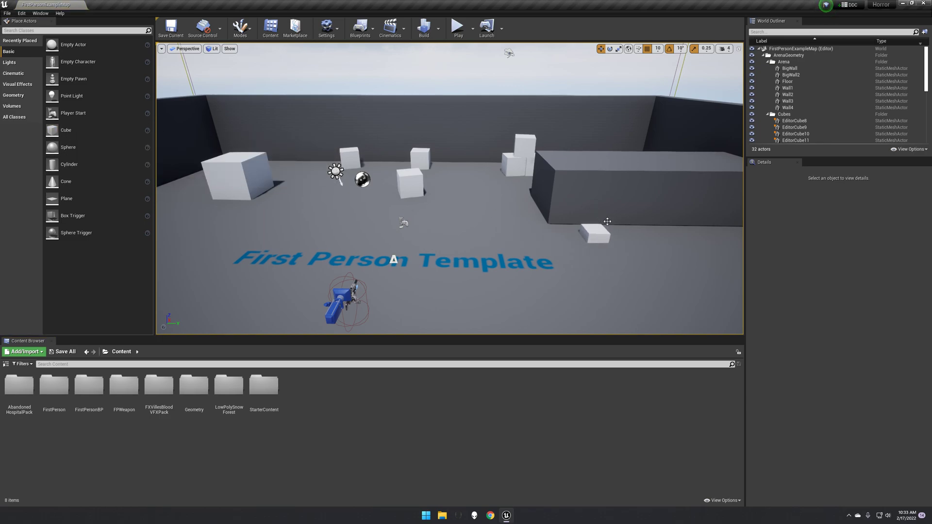
{"action": "left_click", "coordinate": [600, 231]}
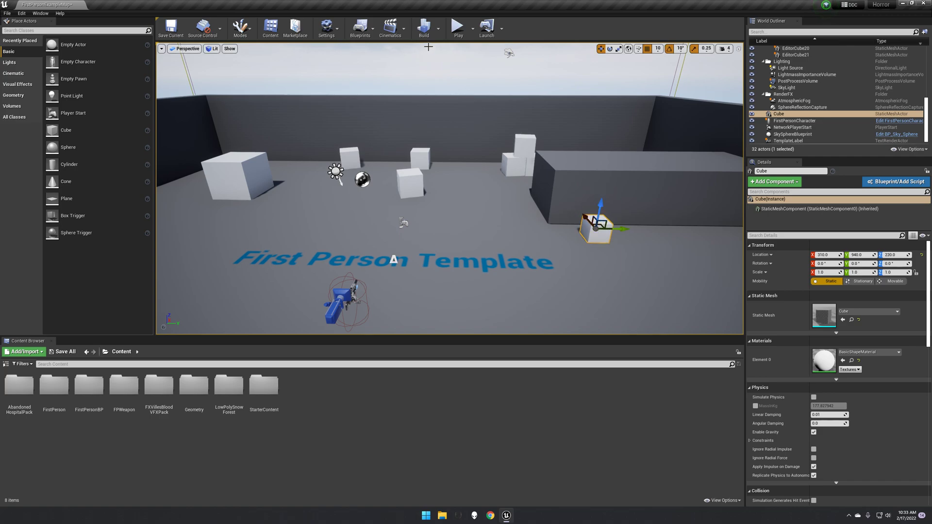
- Add a new level sequence named cubemove in the Content folder
{"action": "left_click", "coordinate": [391, 28]}
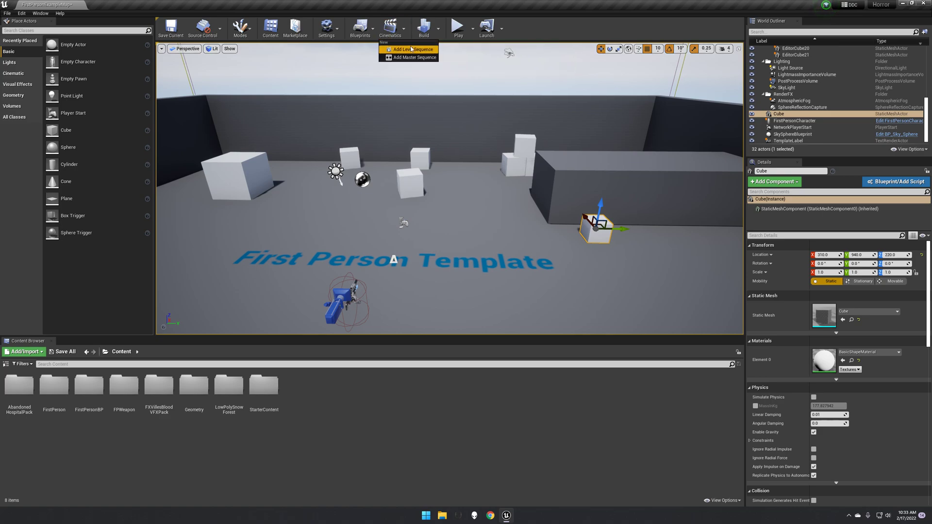
{"action": "left_click", "coordinate": [410, 48]}
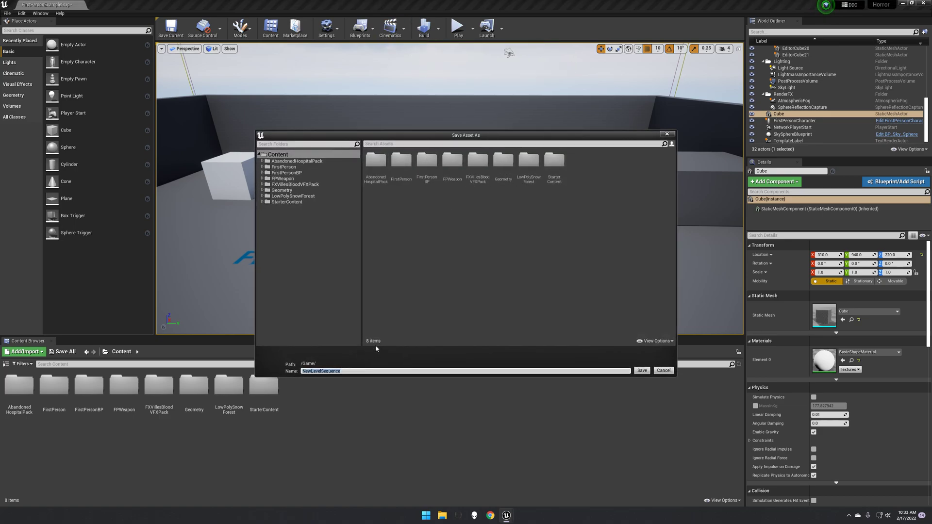
{"action": "type", "text": "dube"}
{"action": "type", "text": "move"}
{"action": "key", "text": "Return"}
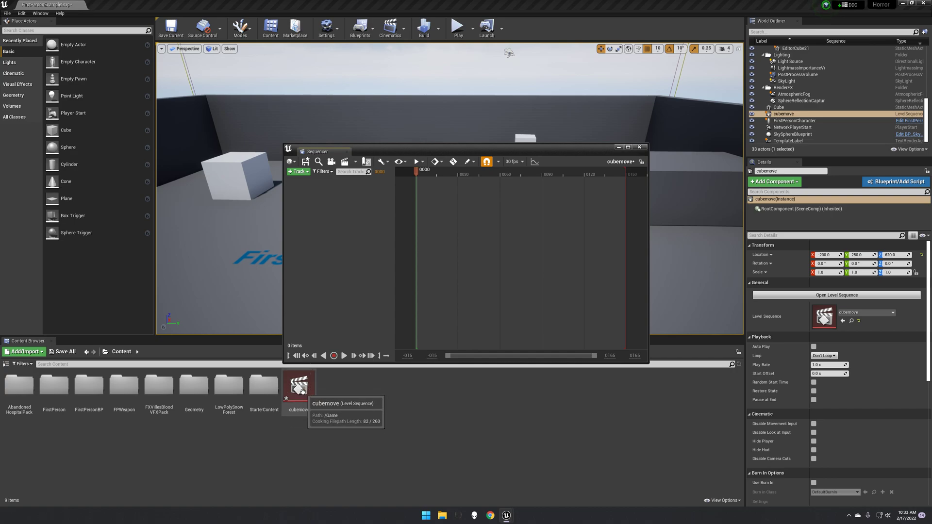
- Add the Cube actor as a track in the cubemove sequence
{"action": "left_click_drag", "start_coordinate": [471, 154], "coordinate": [309, 95]}
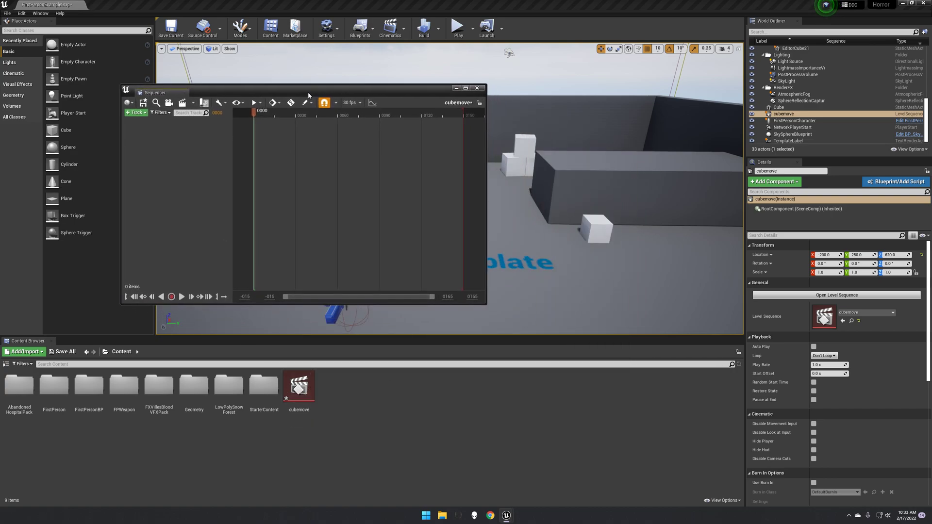
{"action": "left_click", "coordinate": [144, 113]}
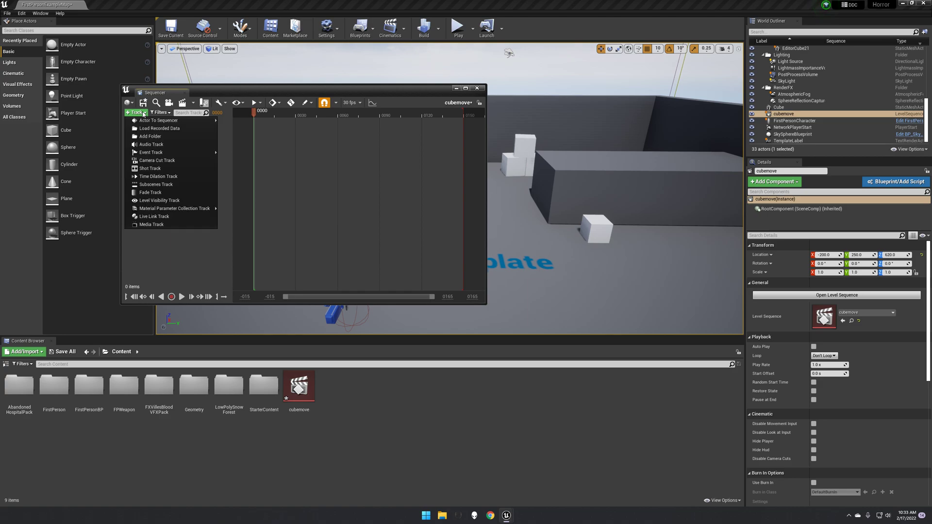
{"action": "mouse_move", "coordinate": [140, 119]}
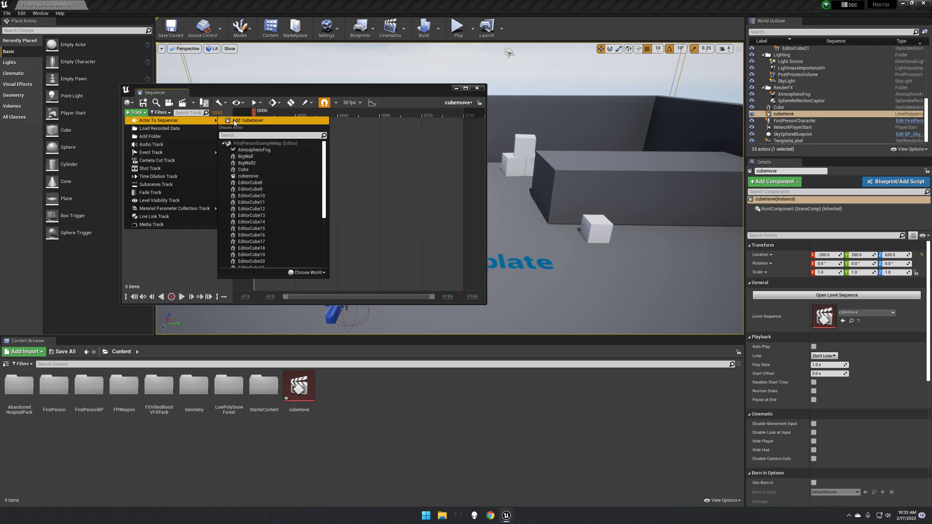
{"action": "left_click", "coordinate": [246, 171]}
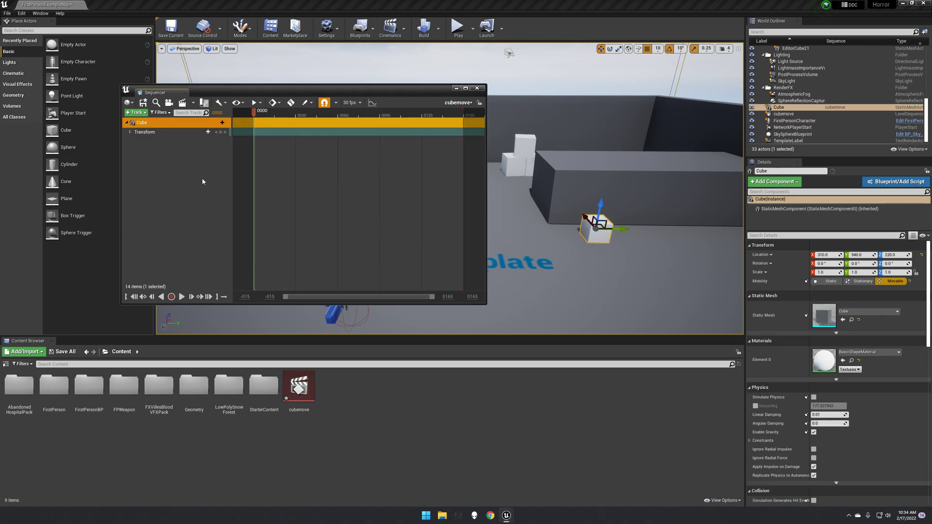
- Expand the cube's Transform track and set the sequence display rate to 60 fps
{"action": "left_click", "coordinate": [130, 132]}
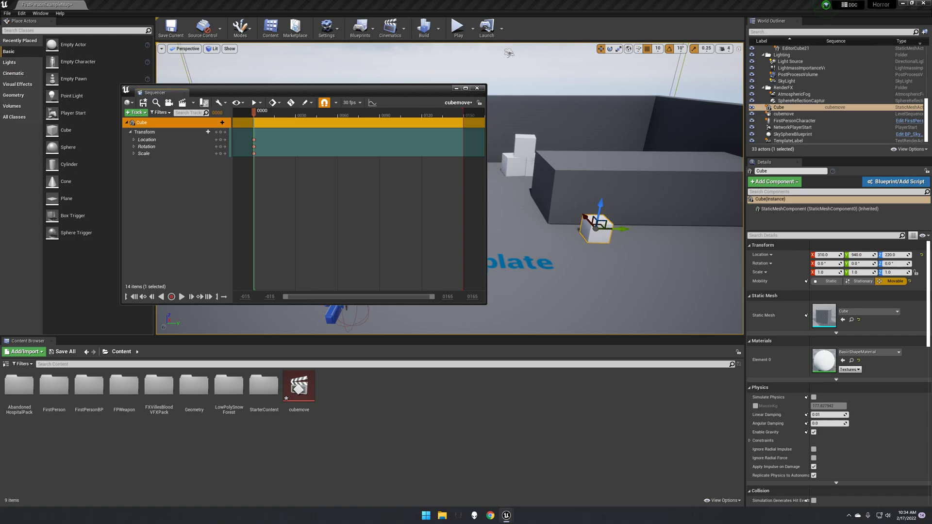
{"action": "left_click_drag", "start_coordinate": [253, 112], "coordinate": [295, 116]}
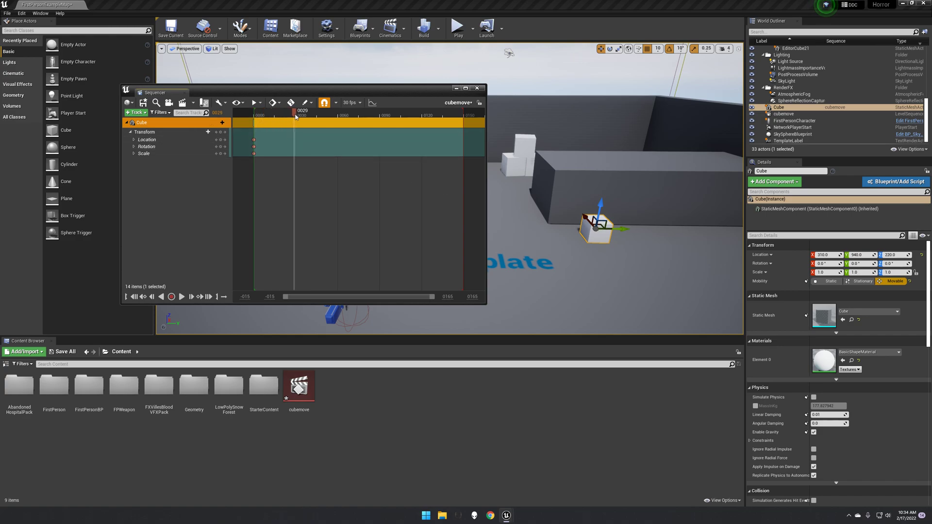
{"action": "left_click", "coordinate": [359, 102]}
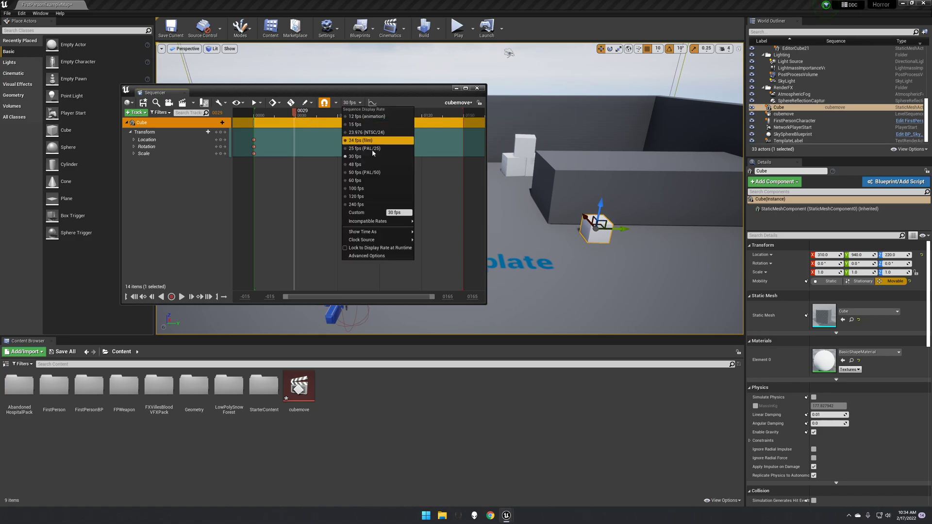
{"action": "left_click", "coordinate": [363, 182]}
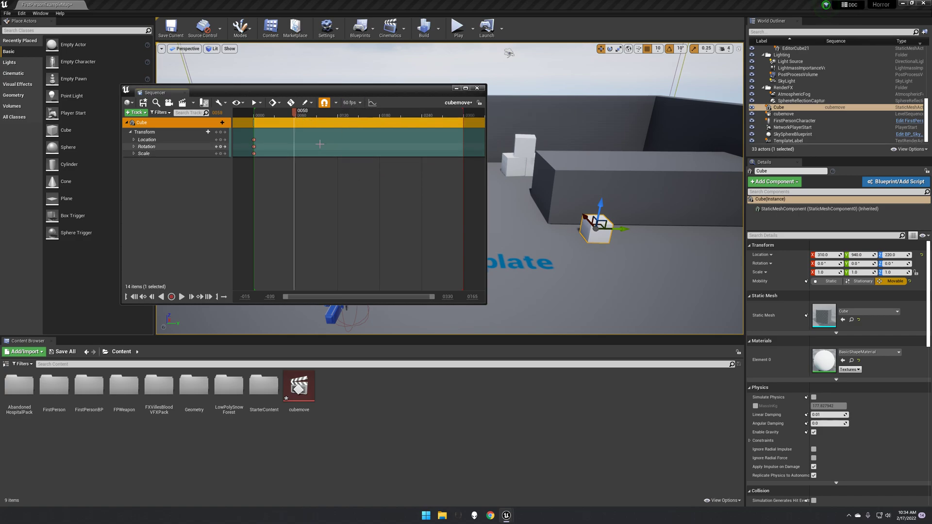
- At frame 60, move the cube along Y to about -150 and keyframe its transform
{"action": "left_click_drag", "start_coordinate": [296, 114], "coordinate": [297, 114]}
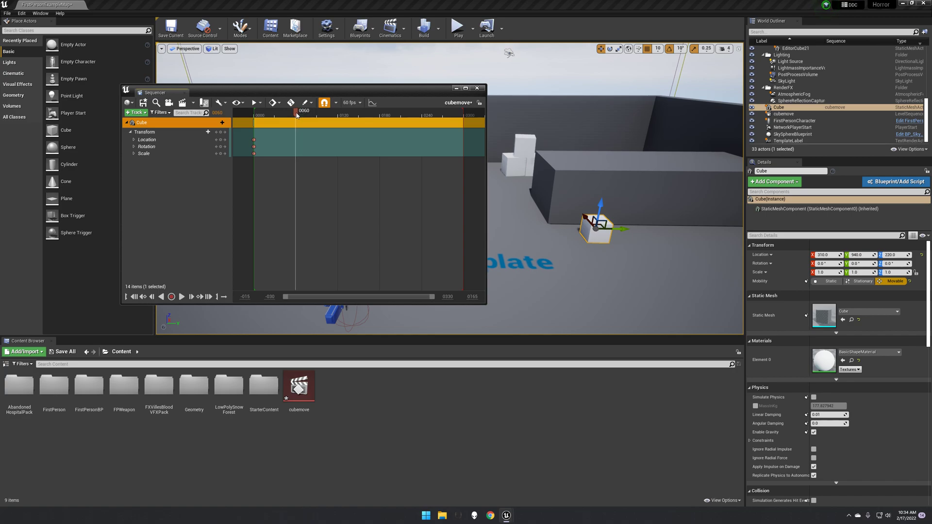
{"action": "left_click_drag", "start_coordinate": [622, 229], "coordinate": [493, 249]}
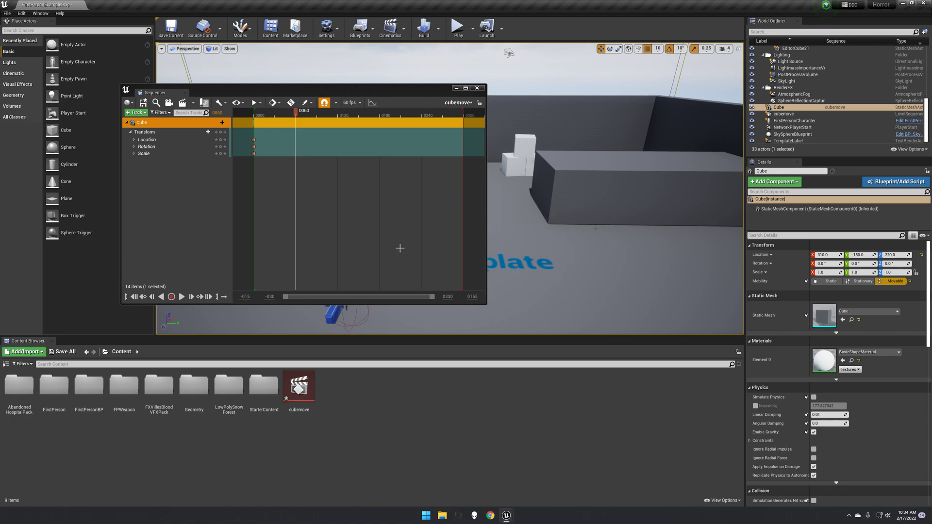
{"action": "left_click_drag", "start_coordinate": [345, 89], "coordinate": [227, 51]}
{"action": "left_click_drag", "start_coordinate": [178, 74], "coordinate": [161, 86]}
{"action": "left_click_drag", "start_coordinate": [172, 53], "coordinate": [224, 136]}
{"action": "mouse_move", "coordinate": [392, 134]}
{"action": "left_mouse_down"}
{"action": "mouse_move", "coordinate": [273, 136]}
{"action": "mouse_move", "coordinate": [227, 148]}
{"action": "left_mouse_up"}
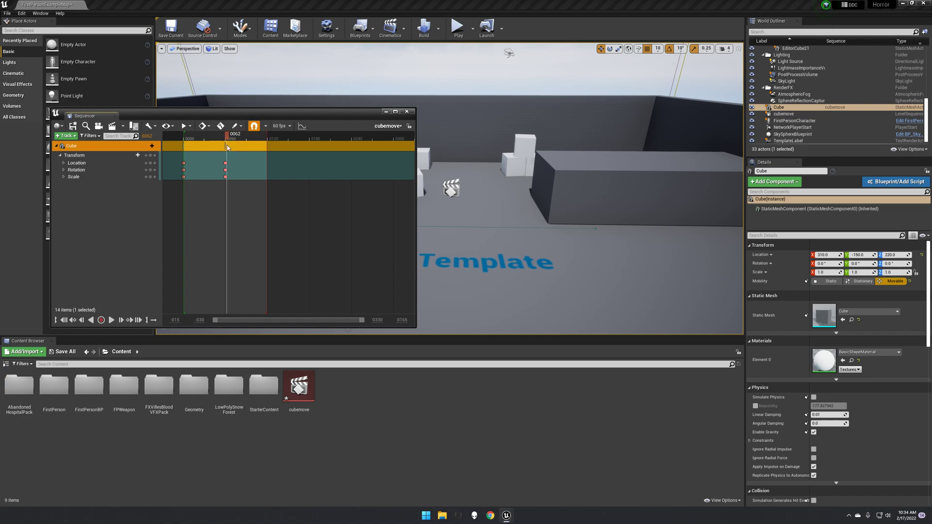
- Scrub the timeline to preview the cube's movement, then close the Sequencer
{"action": "left_click_drag", "start_coordinate": [252, 119], "coordinate": [650, 214]}
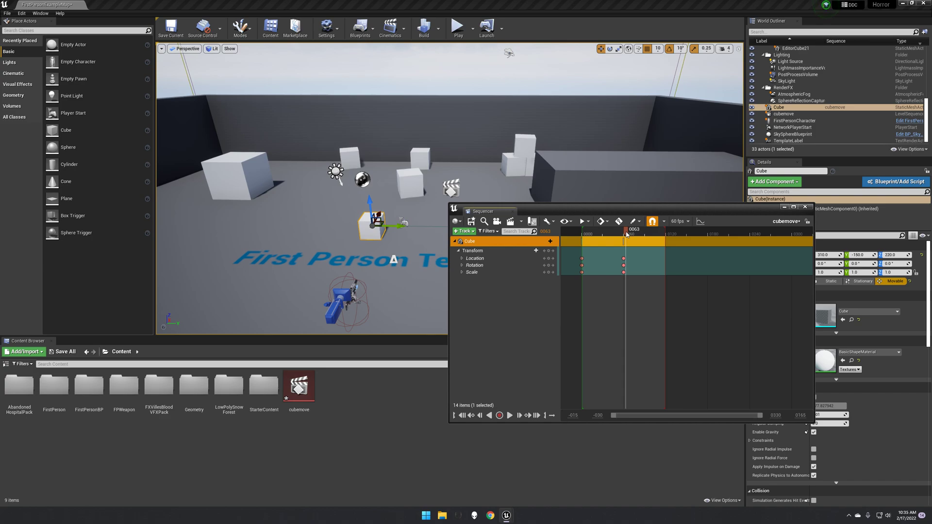
{"action": "left_click_drag", "start_coordinate": [625, 234], "coordinate": [625, 234]}
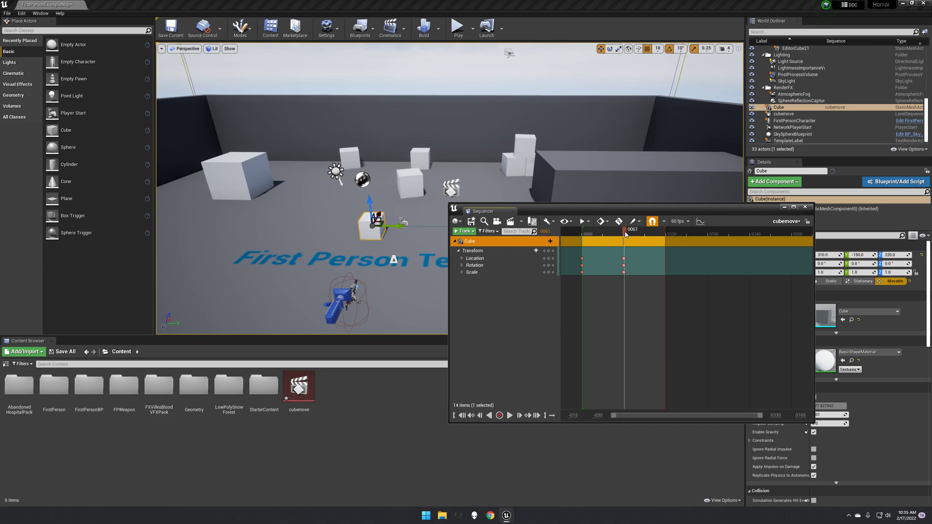
{"action": "left_click_drag", "start_coordinate": [367, 204], "coordinate": [371, 269]}
{"action": "left_click", "coordinate": [626, 232]}
{"action": "left_click_drag", "start_coordinate": [624, 230], "coordinate": [412, 172]}
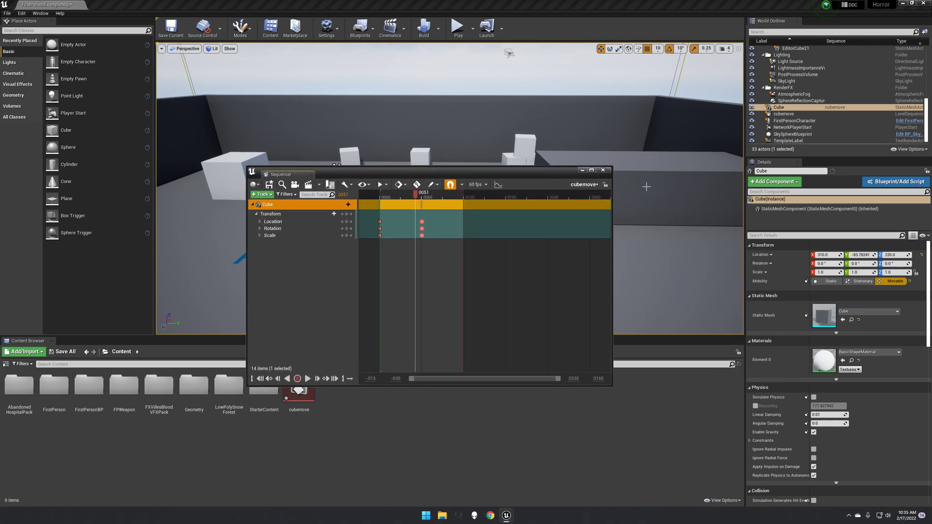
{"action": "left_click", "coordinate": [603, 170]}
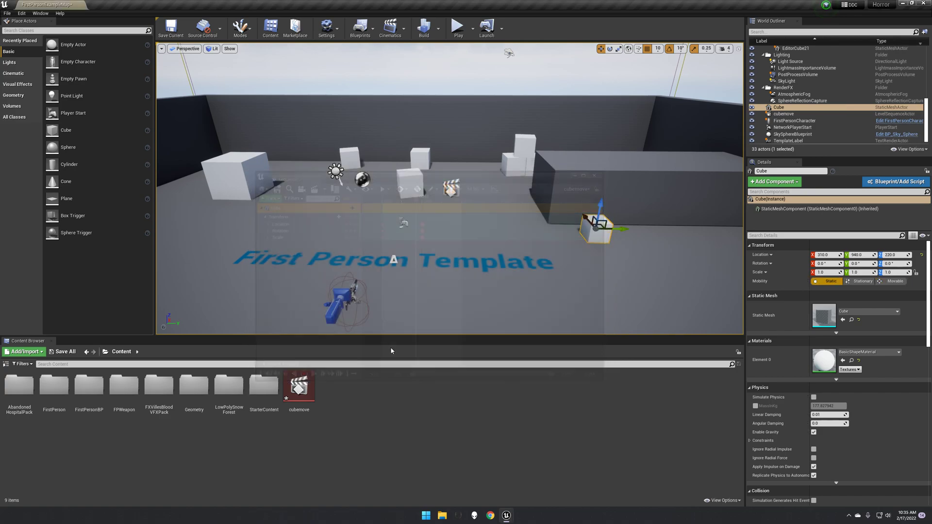
- Save the cubemove level sequence asset
{"action": "right_click", "coordinate": [299, 388]}
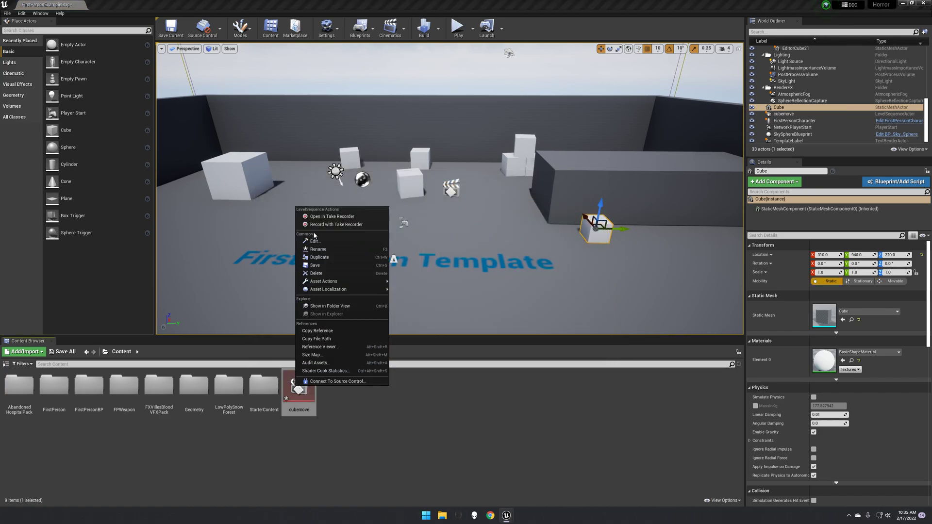
{"action": "left_click", "coordinate": [330, 265]}
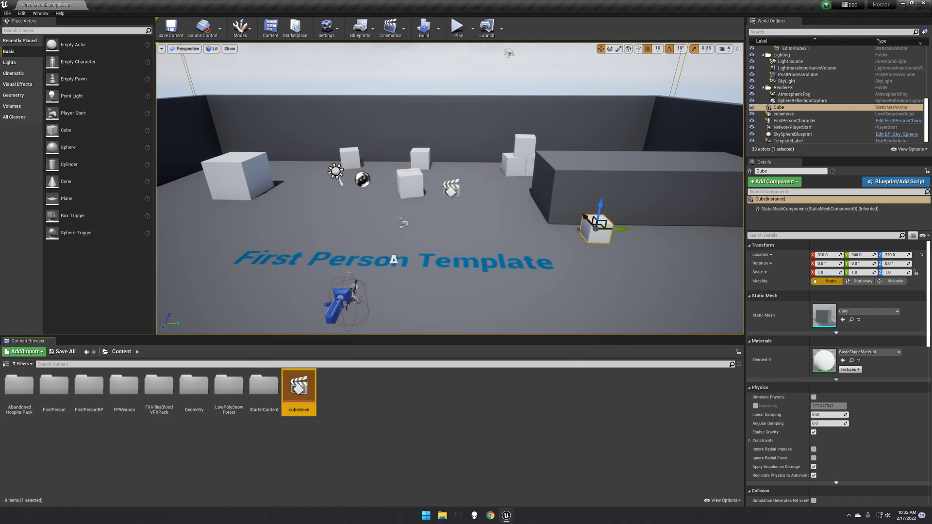
- Open the Level Blueprint
{"action": "left_click", "coordinate": [360, 27]}
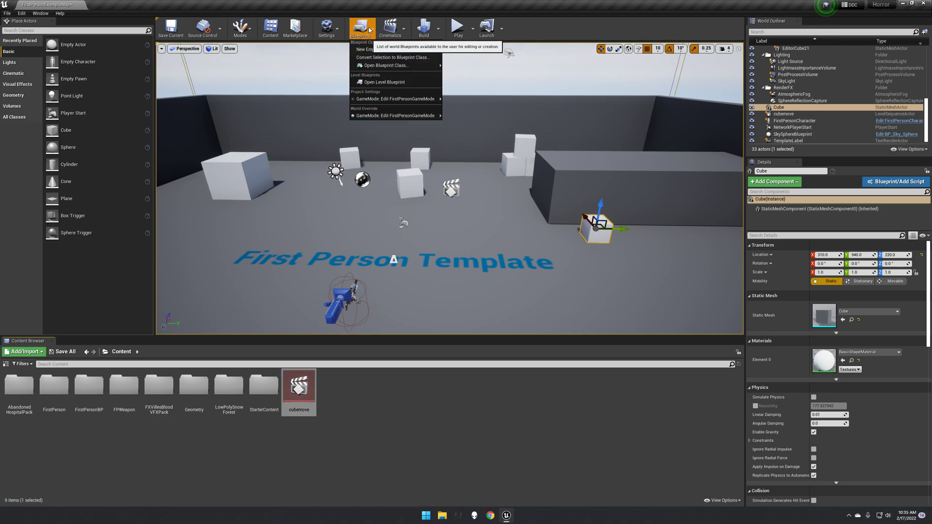
{"action": "left_click", "coordinate": [380, 82]}
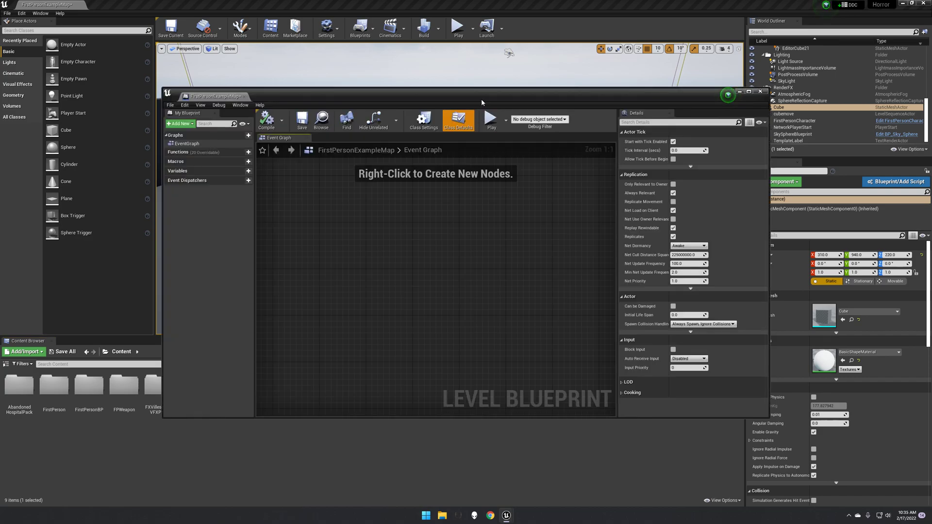
{"action": "left_click_drag", "start_coordinate": [481, 98], "coordinate": [492, 324]}
{"action": "left_click", "coordinate": [747, 319]}
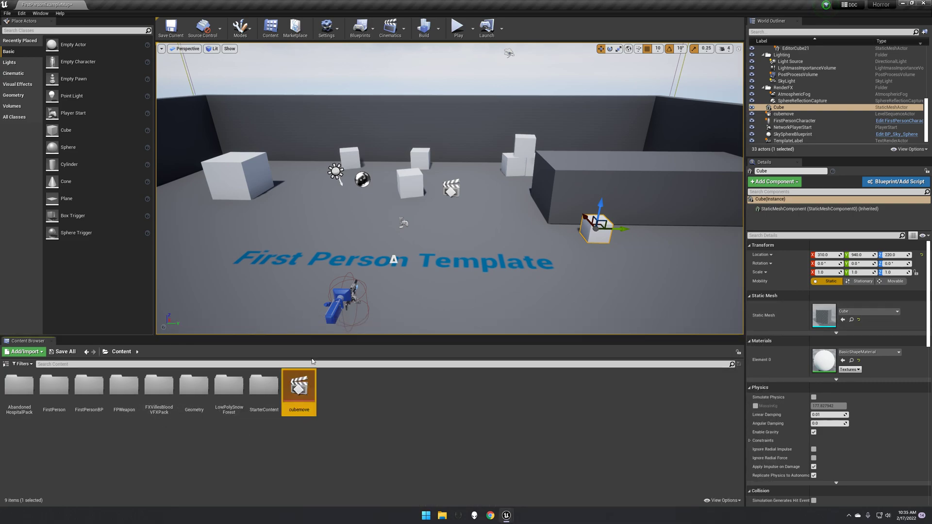
- Search for Box Trigger and place one on the floor in front of the player
{"action": "left_click", "coordinate": [78, 29]}
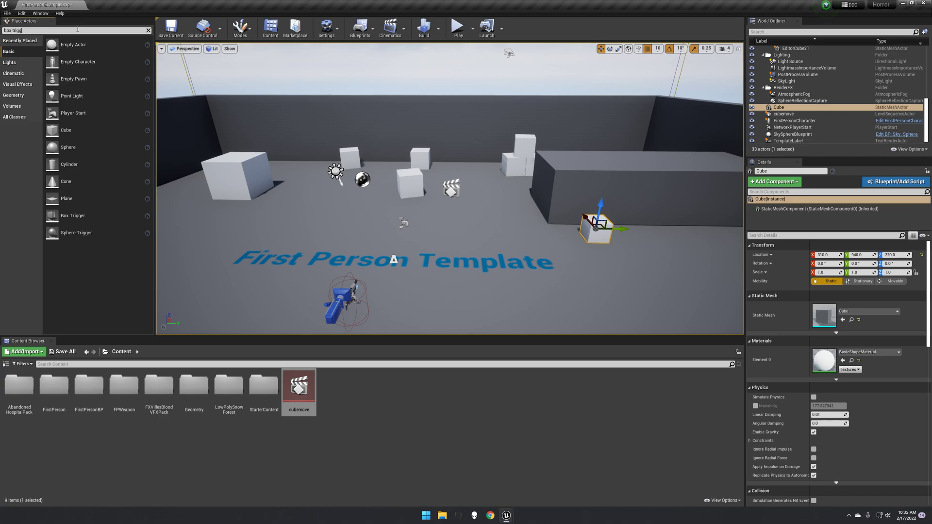
{"action": "type", "text": "box trigger"}
{"action": "left_click_drag", "start_coordinate": [30, 45], "coordinate": [424, 283]}
{"action": "left_click_drag", "start_coordinate": [526, 302], "coordinate": [536, 266]}
{"action": "key", "text": "space"}
{"action": "key", "text": "space"}
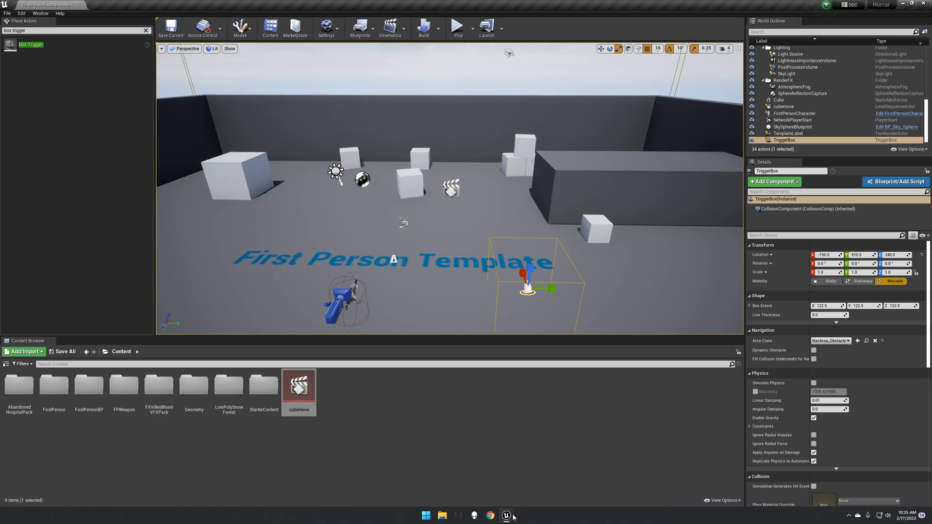
- In the Level Blueprint, add an OnActorBeginOverlap event for the selected trigger box
{"action": "mouse_move", "coordinate": [514, 518]}
{"action": "left_click", "coordinate": [549, 478]}
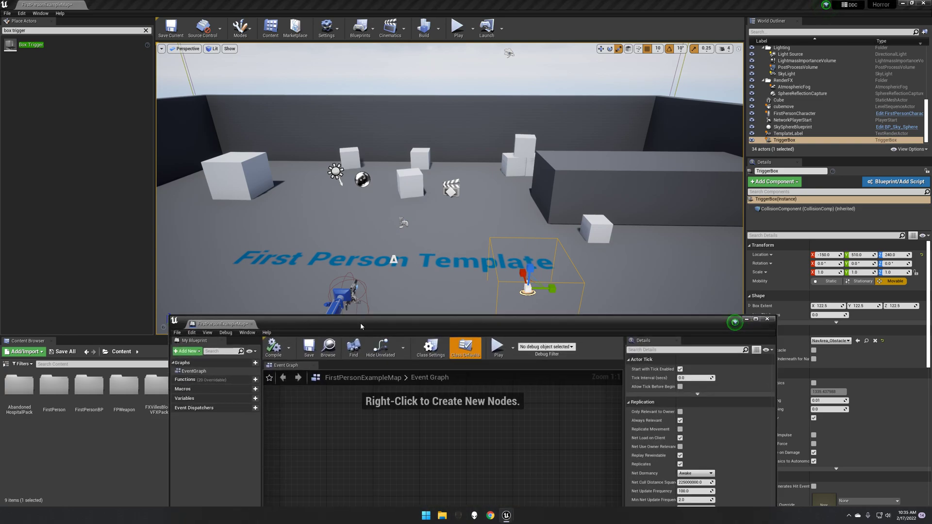
{"action": "left_click_drag", "start_coordinate": [360, 322], "coordinate": [222, 61]}
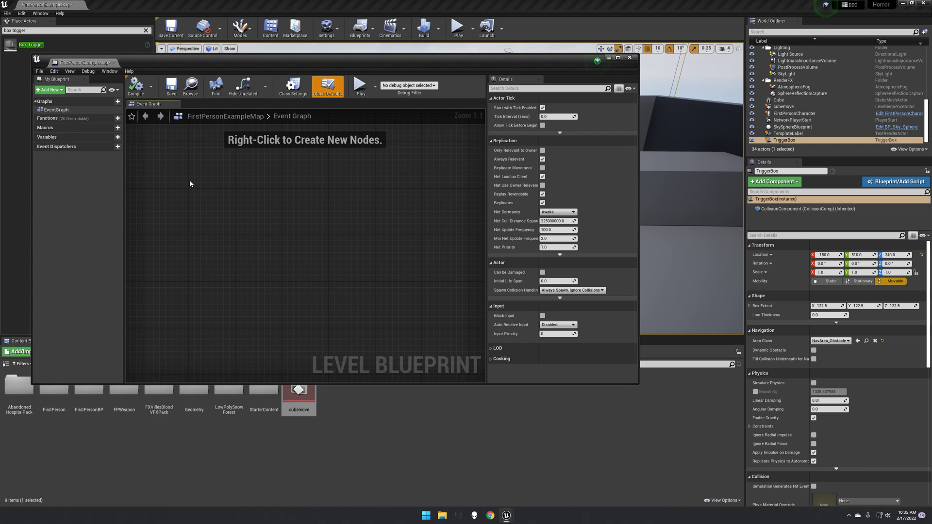
{"action": "right_click", "coordinate": [191, 183]}
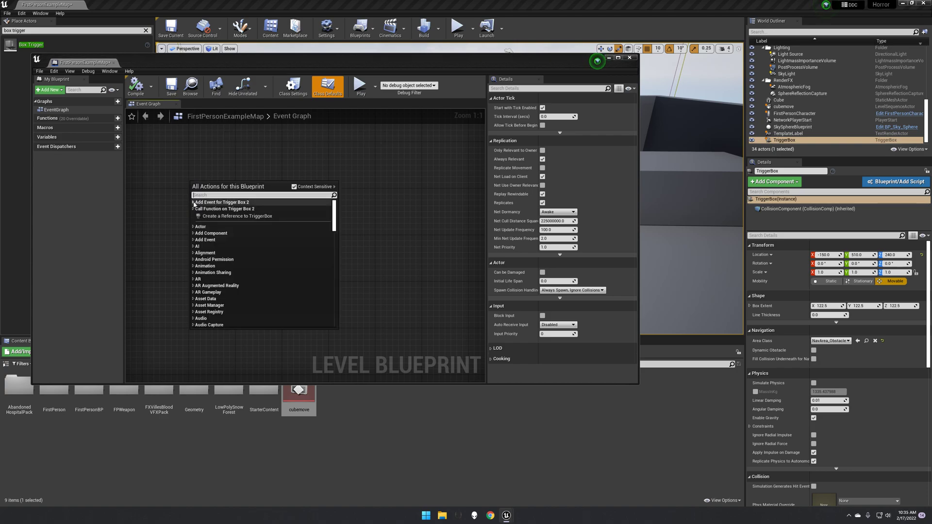
{"action": "left_click", "coordinate": [194, 202]}
{"action": "left_click", "coordinate": [197, 208]}
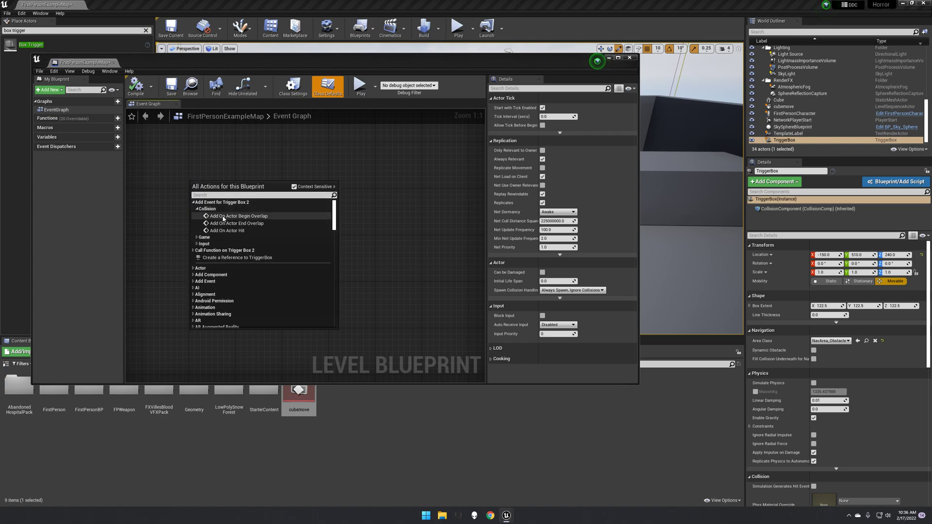
{"action": "left_click", "coordinate": [233, 215]}
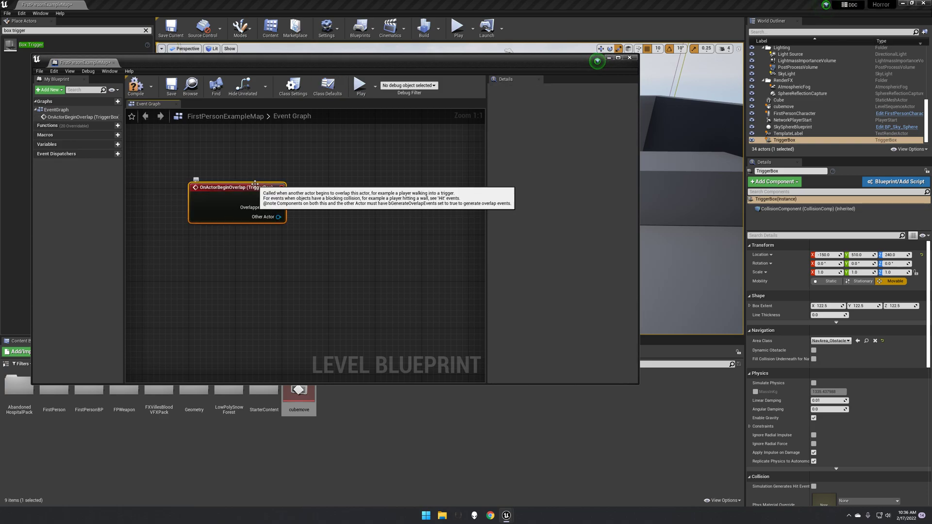
- Add a Create Level Sequence Player node after the overlap event and set its Level Sequence to cubemove
{"action": "left_click_drag", "start_coordinate": [278, 198], "coordinate": [330, 197]}
{"action": "type", "text": "create seq"}
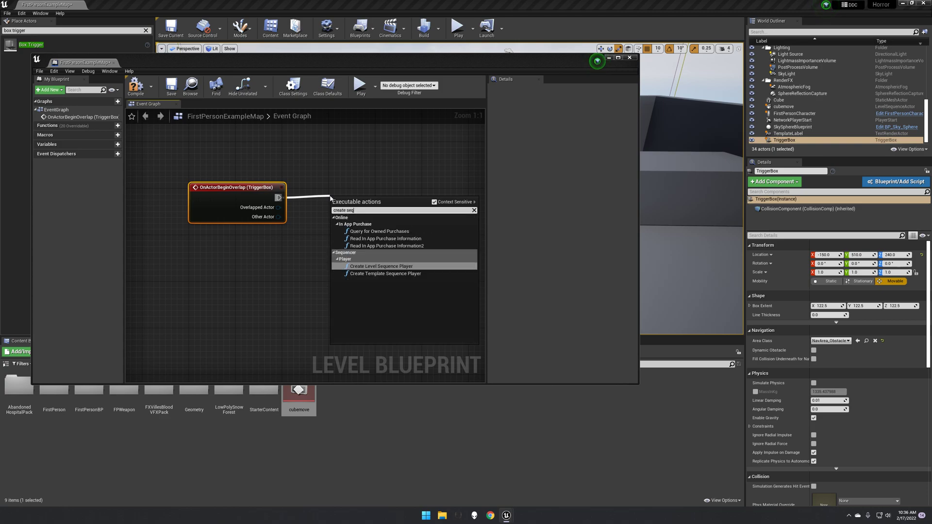
{"action": "left_click", "coordinate": [379, 266]}
{"action": "left_click", "coordinate": [356, 224]}
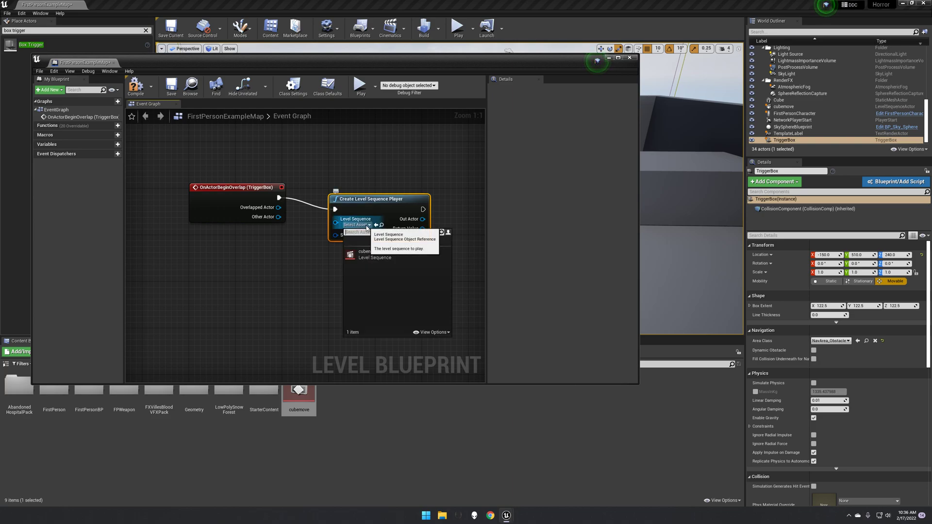
{"action": "left_click", "coordinate": [371, 258]}
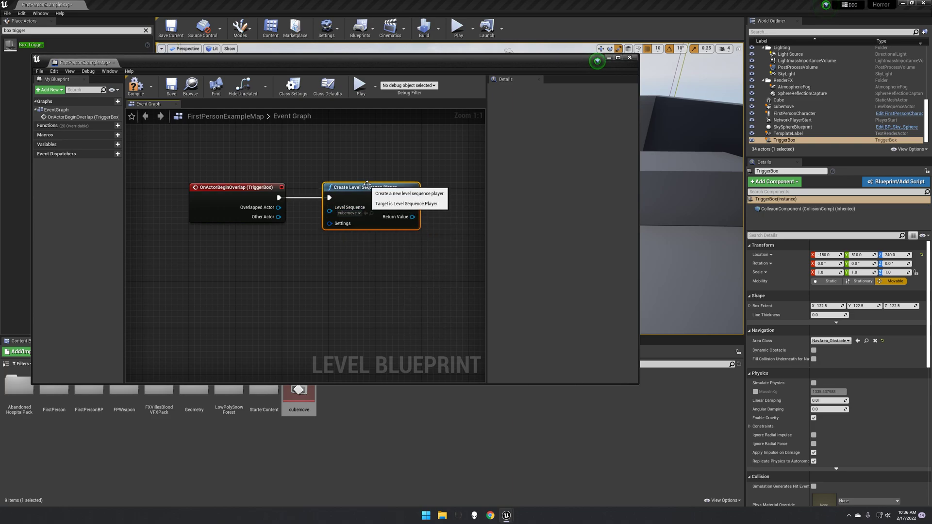
- Select the cubemove sequence actor in the level and add a reference to it in the Level Blueprint graph
{"action": "left_click_drag", "start_coordinate": [427, 59], "coordinate": [467, 317]}
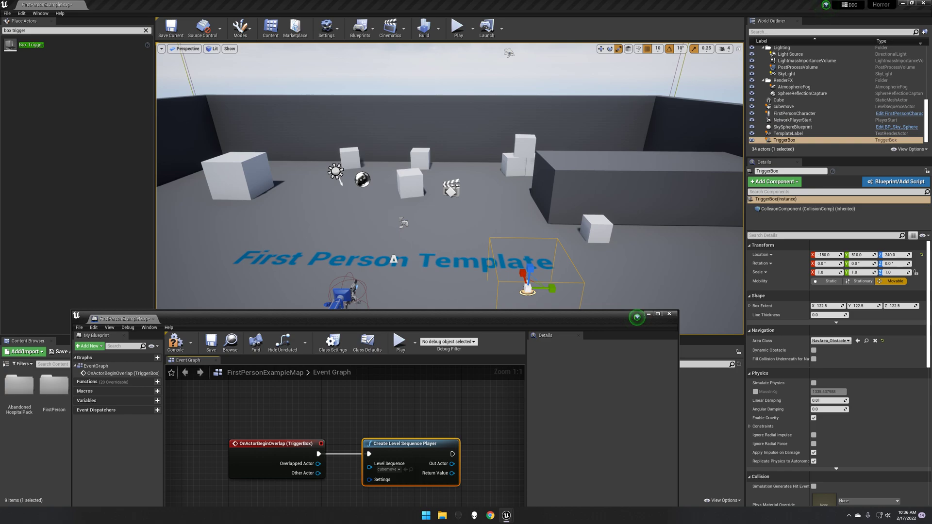
{"action": "left_click", "coordinate": [452, 189]}
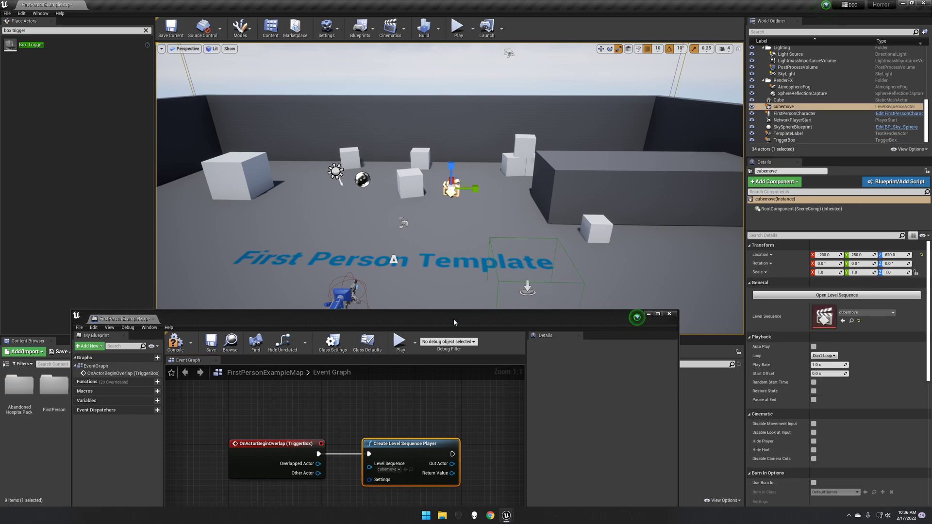
{"action": "left_click_drag", "start_coordinate": [463, 316], "coordinate": [469, 112]}
{"action": "right_click", "coordinate": [266, 324]}
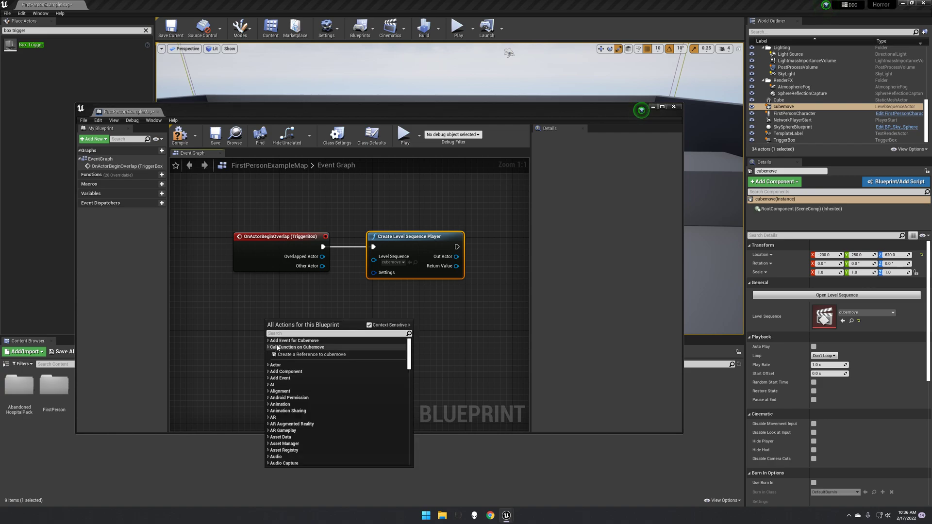
{"action": "left_click", "coordinate": [298, 354]}
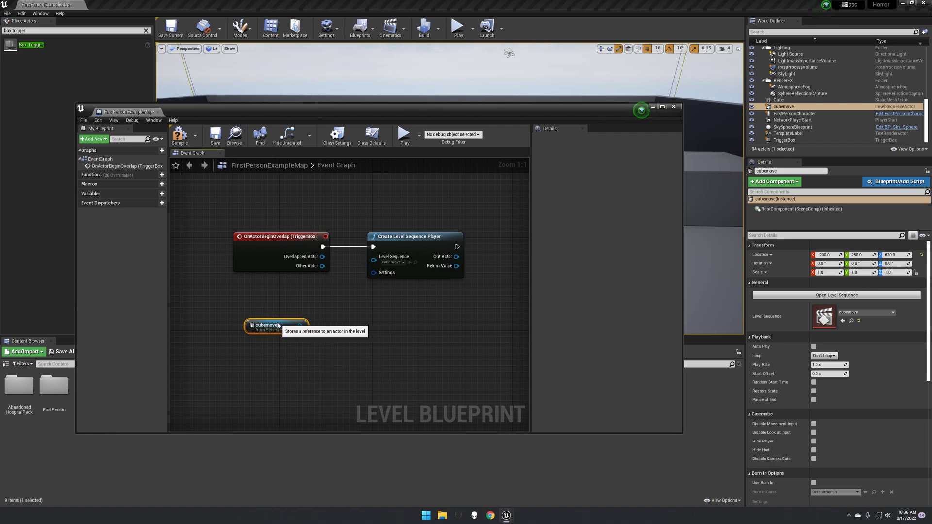
- Add a Play (SequencePlayer) node after the Create Level Sequence Player node
{"action": "right_click_drag", "start_coordinate": [412, 216], "coordinate": [340, 218]}
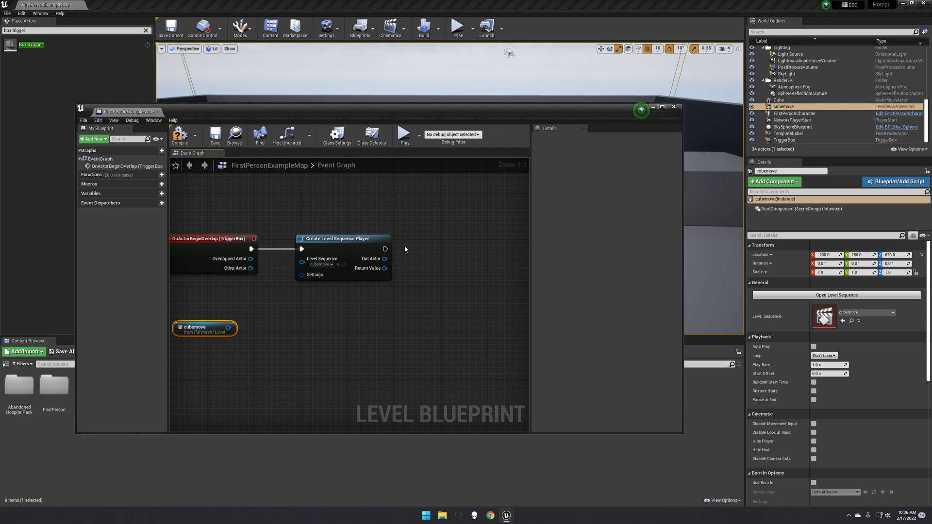
{"action": "left_click_drag", "start_coordinate": [385, 249], "coordinate": [427, 252]}
{"action": "type", "text": "play"}
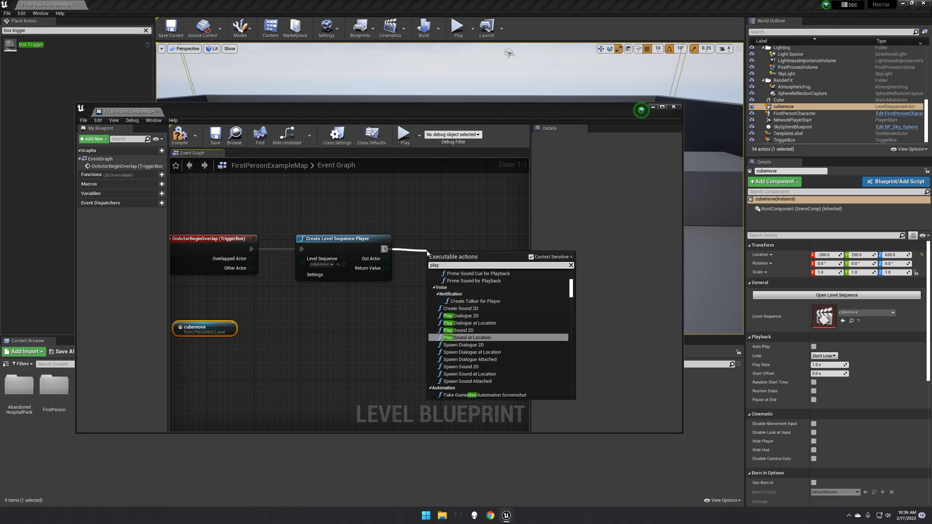
{"action": "type", "text": " se"}
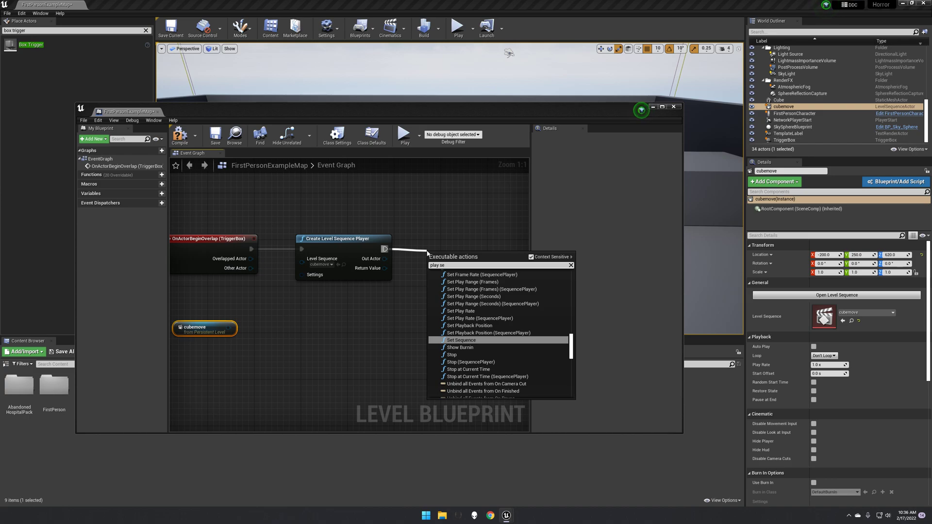
{"action": "type", "text": "quence"}
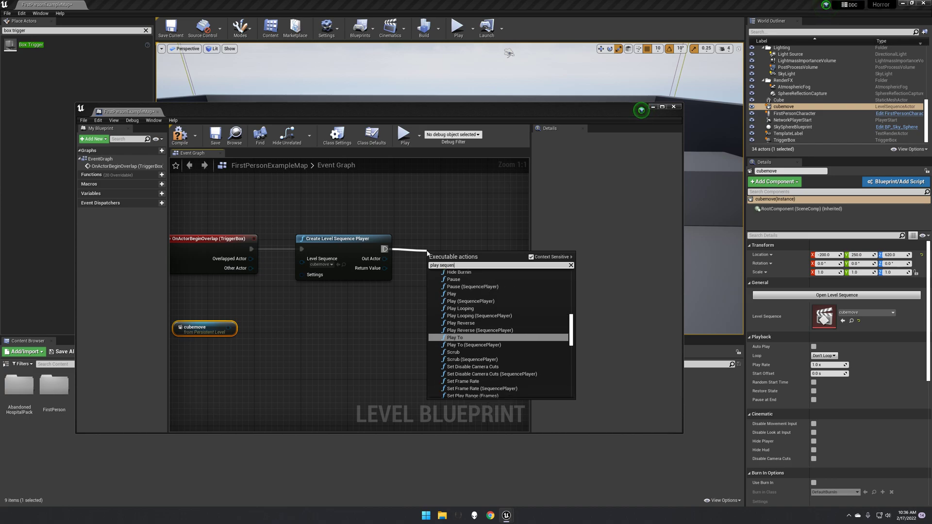
{"action": "left_click", "coordinate": [476, 301]}
- Move the Sequence Player node and connect the cubemove reference to its Target
{"action": "left_click", "coordinate": [398, 234]}
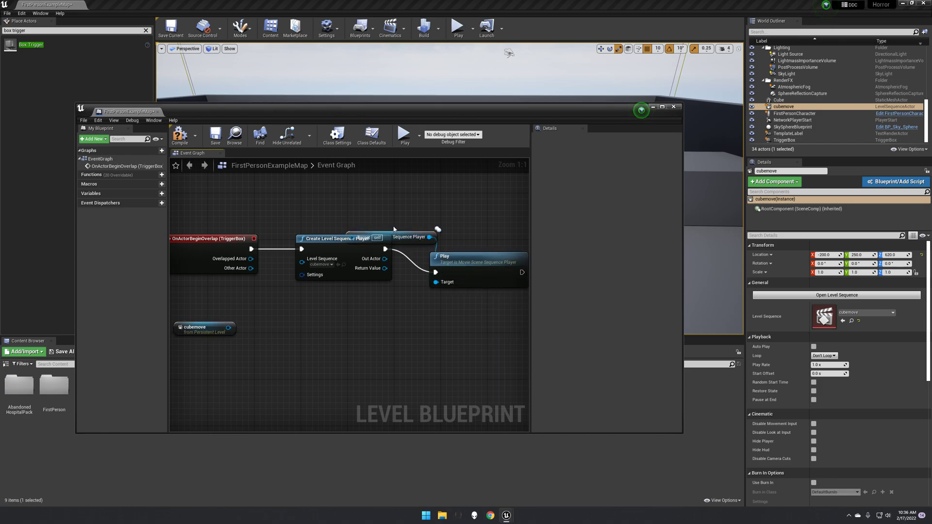
{"action": "left_click_drag", "start_coordinate": [399, 234], "coordinate": [357, 320]}
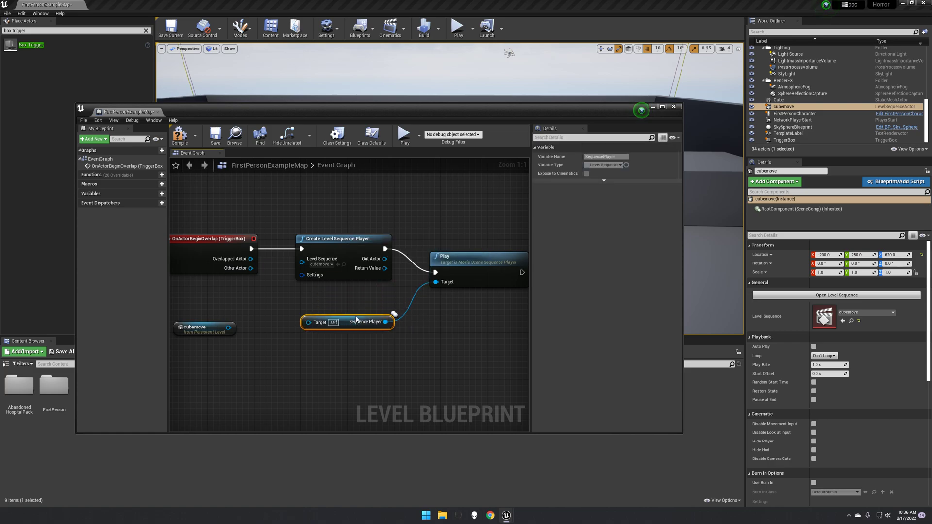
{"action": "left_click_drag", "start_coordinate": [229, 327], "coordinate": [252, 332]}
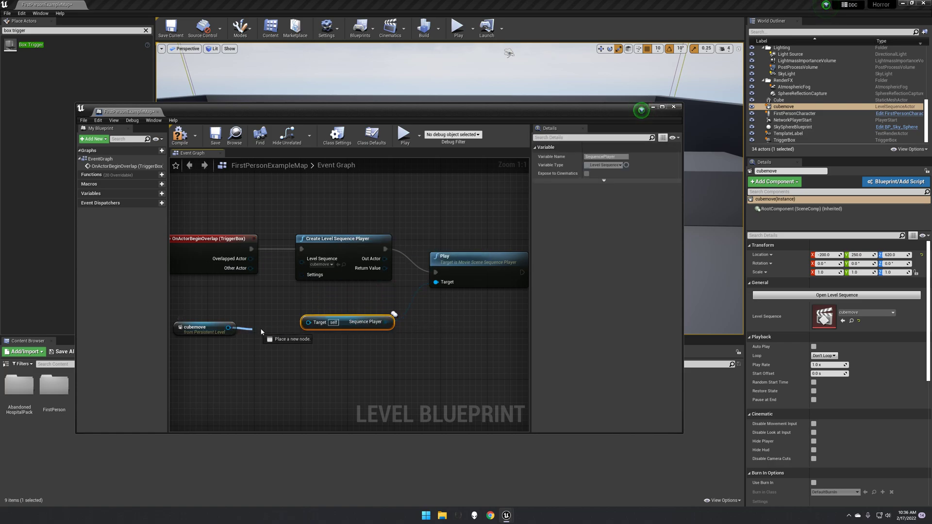
{"action": "left_click_drag", "start_coordinate": [310, 325], "coordinate": [310, 324]}
- Save the Level Blueprint
{"action": "right_click_drag", "start_coordinate": [424, 229], "coordinate": [403, 229]}
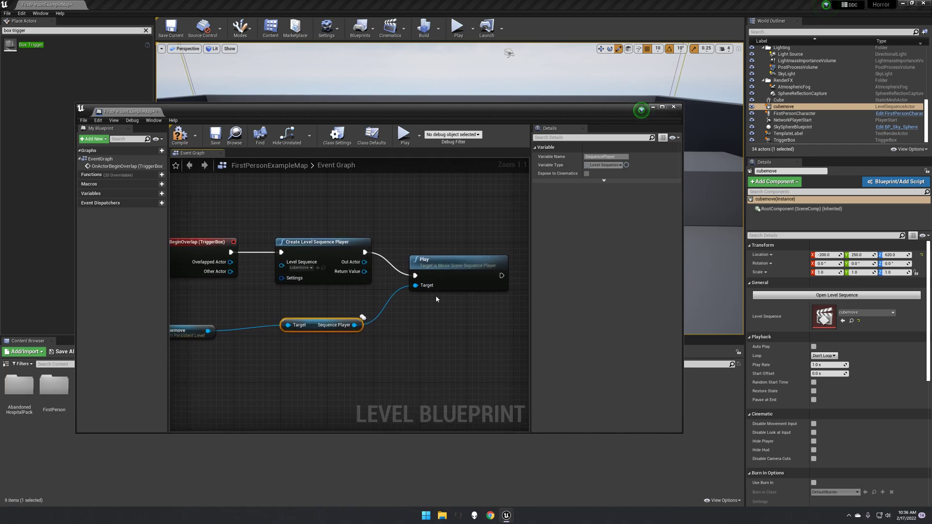
{"action": "right_click_drag", "start_coordinate": [461, 251], "coordinate": [368, 266]}
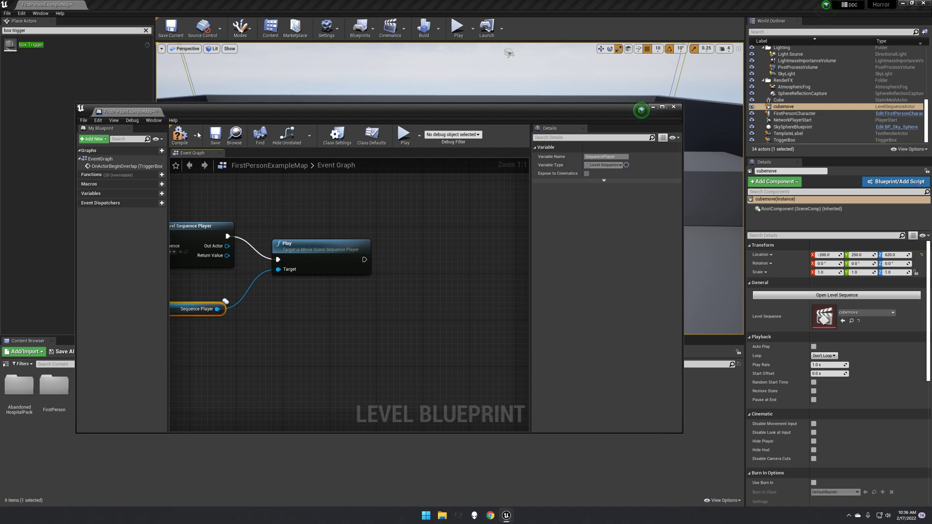
{"action": "left_click", "coordinate": [219, 138]}
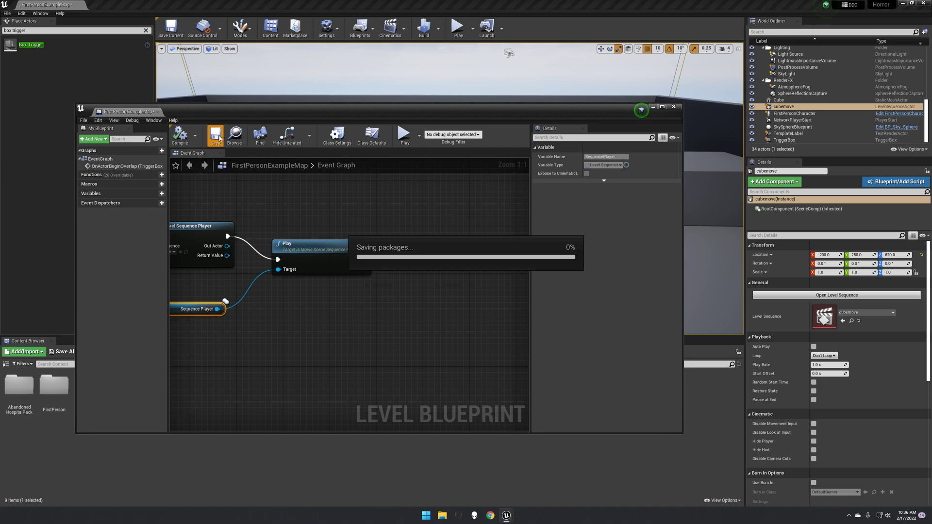
- Close the Level Blueprint, play the level and walk the character into the trigger box to test it
{"action": "left_click", "coordinate": [673, 107]}
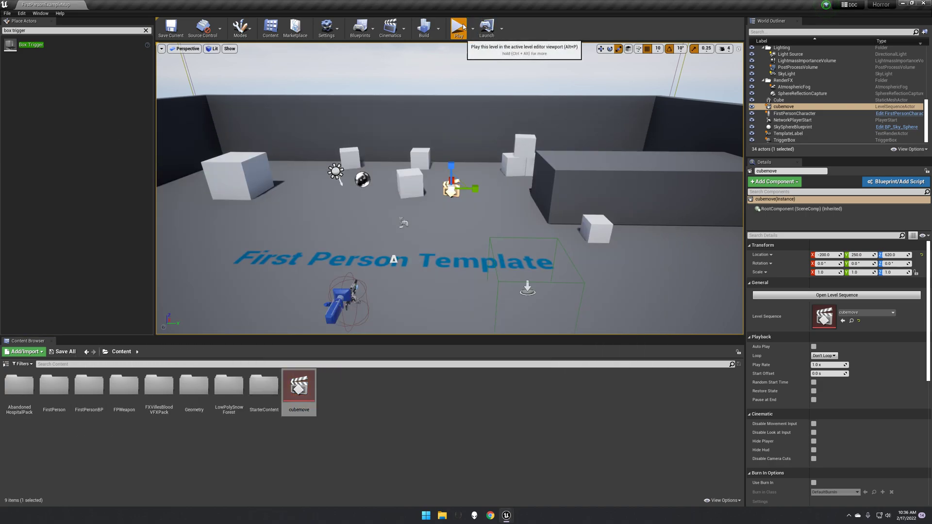
{"action": "key", "text": "alt+p"}
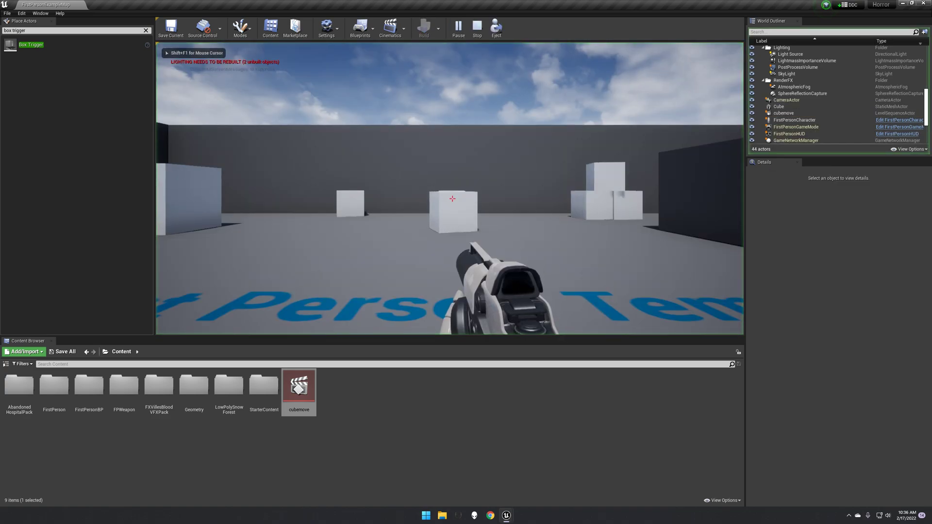
{"action": "key", "text": "w"}
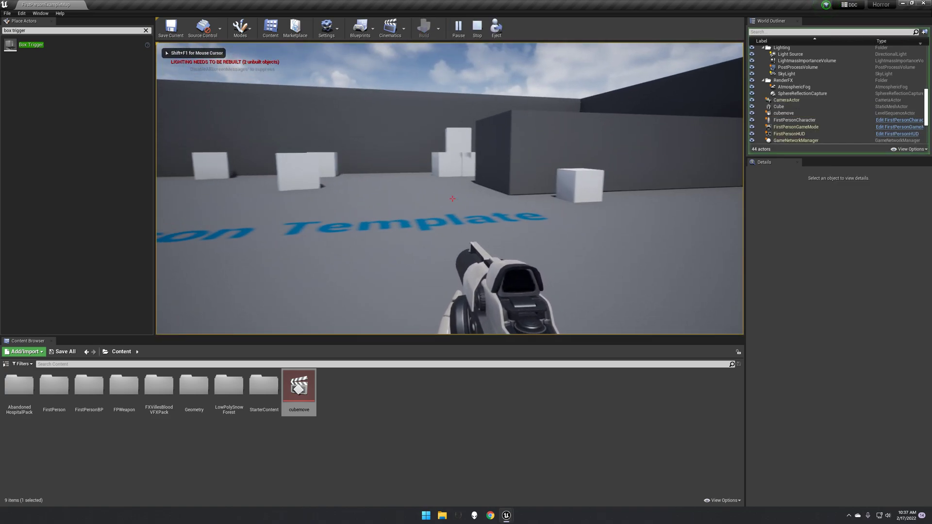
{"action": "key", "text": "w"}
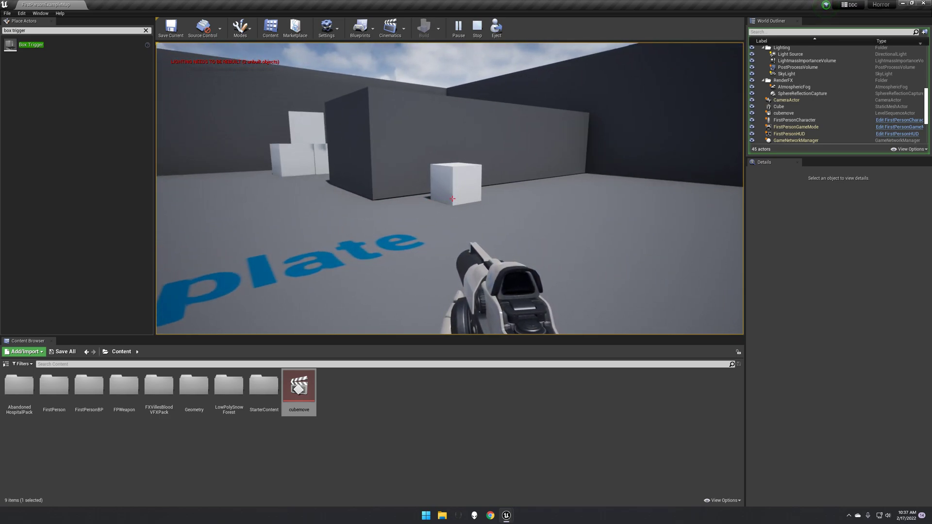
{"action": "key", "text": "a"}
{"action": "key", "text": "d"}
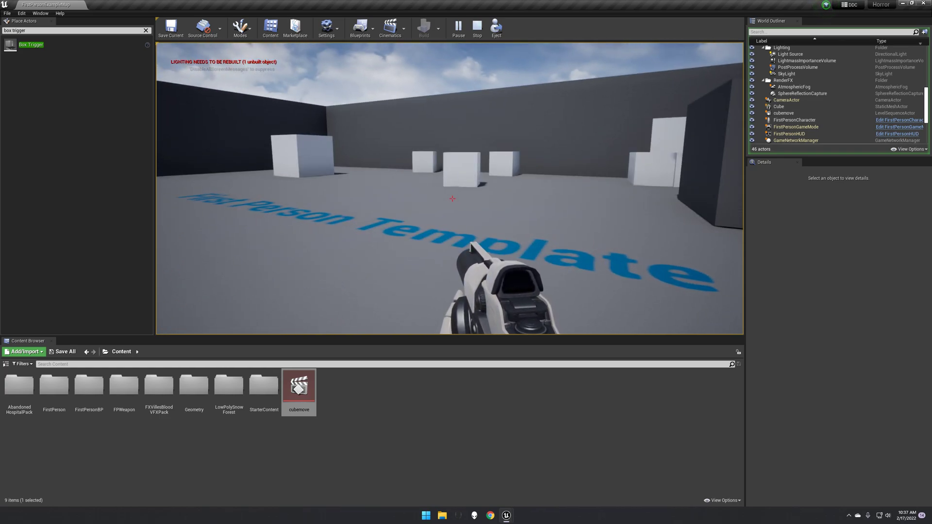
{"action": "key", "text": "Escape"}
- Reopen the Level Blueprint and insert a Do Once node after the OnActorBeginOverlap event
{"action": "mouse_move", "coordinate": [506, 515]}
{"action": "left_click", "coordinate": [537, 479]}
{"action": "right_click_drag", "start_coordinate": [506, 235], "coordinate": [528, 244]}
{"action": "scroll", "coordinate": [447, 226], "scroll_direction": "down", "scroll_amount": 1}
{"action": "right_click_drag", "start_coordinate": [416, 204], "coordinate": [453, 228]}
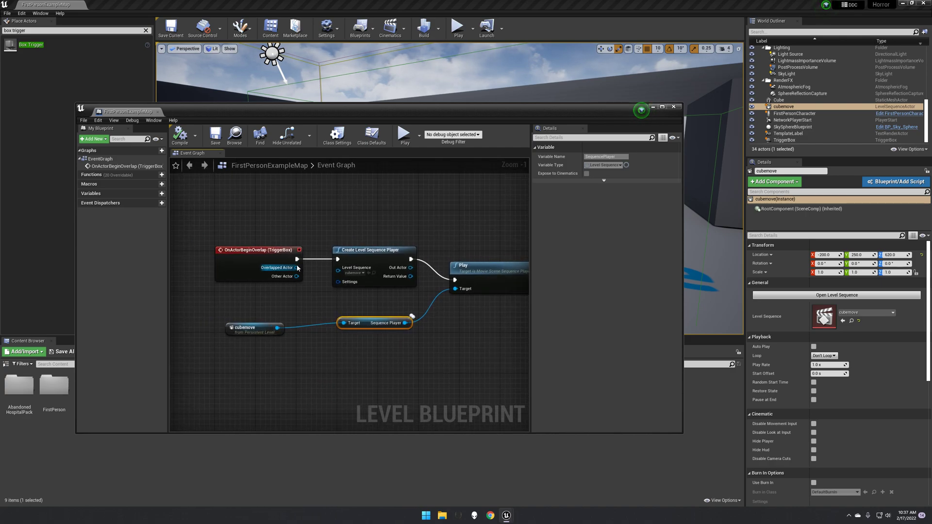
{"action": "left_click_drag", "start_coordinate": [297, 258], "coordinate": [320, 229]}
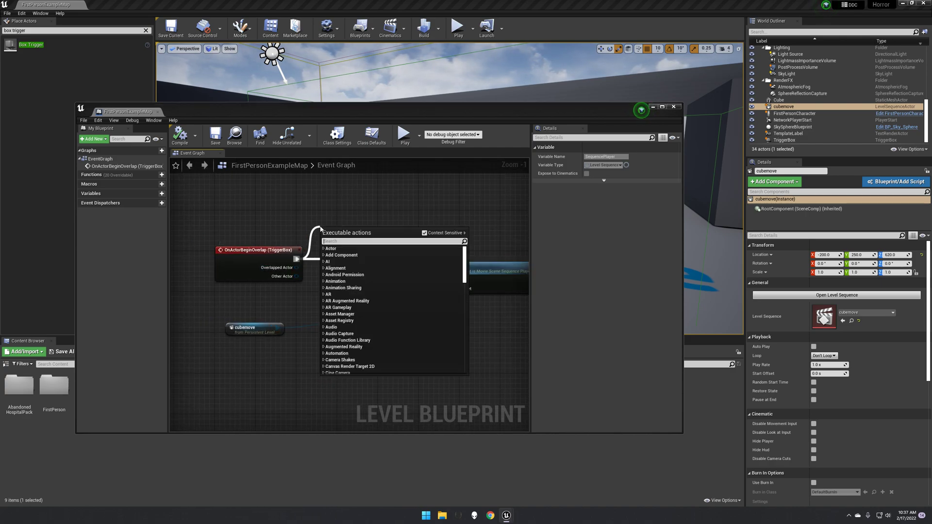
{"action": "type", "text": "do once"}
{"action": "key", "text": "Return"}
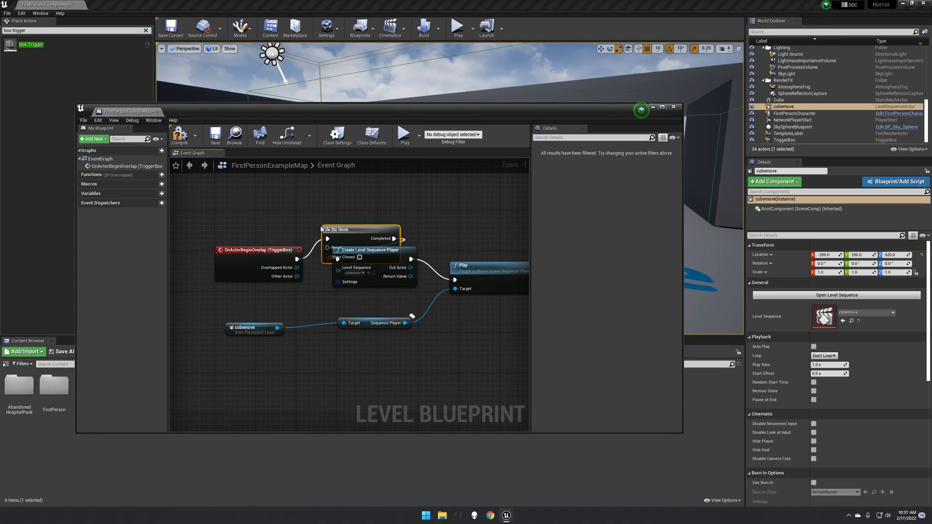
- Add a Pause (sequence player) node after the Play node
{"action": "right_click_drag", "start_coordinate": [429, 226], "coordinate": [299, 234]}
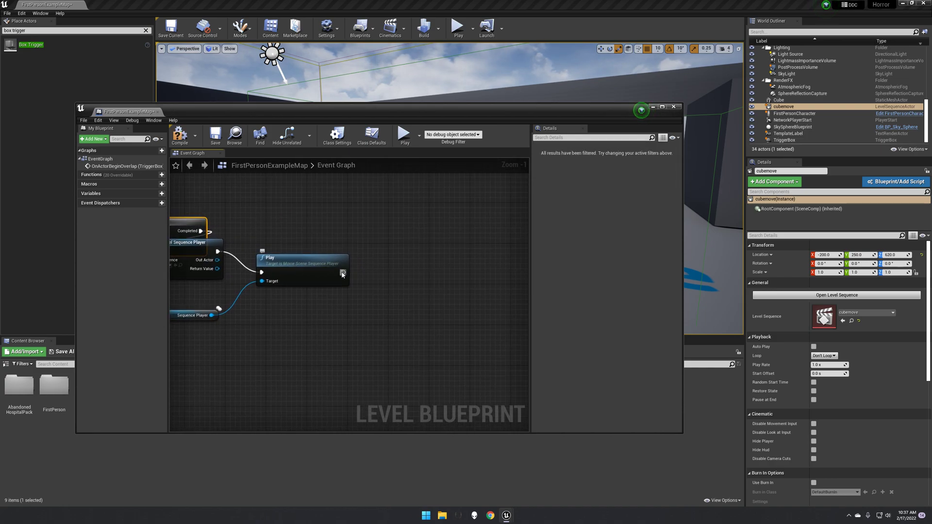
{"action": "left_click_drag", "start_coordinate": [378, 272], "coordinate": [392, 272]}
{"action": "type", "text": "pau"}
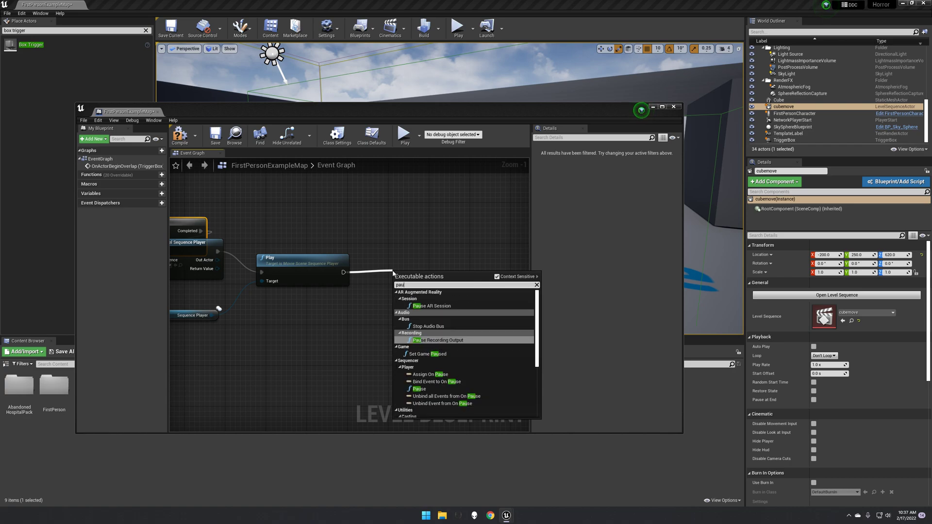
{"action": "type", "text": "se se"}
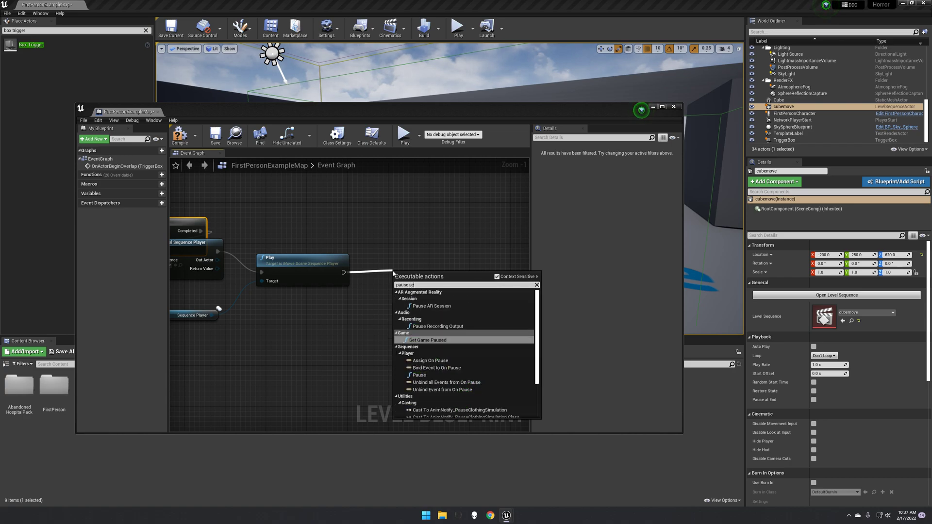
{"action": "type", "text": "qu"}
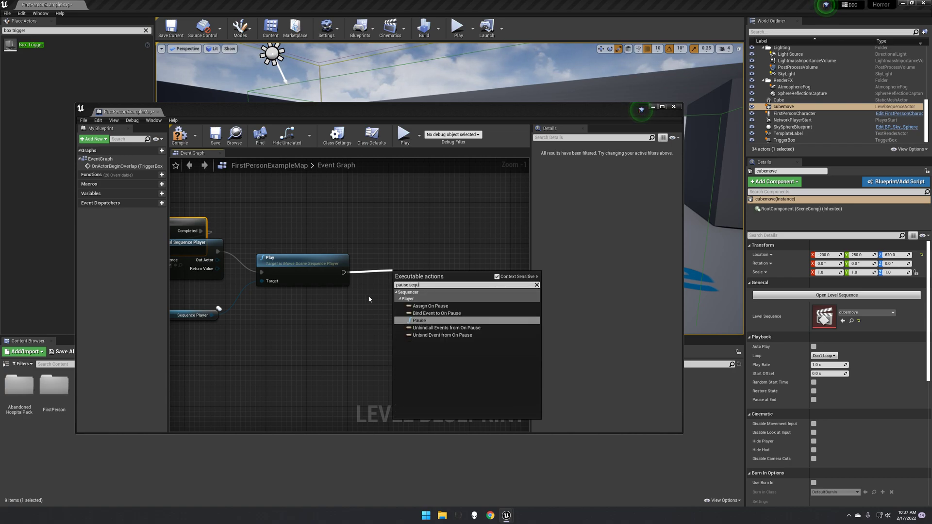
{"action": "left_click", "coordinate": [421, 321]}
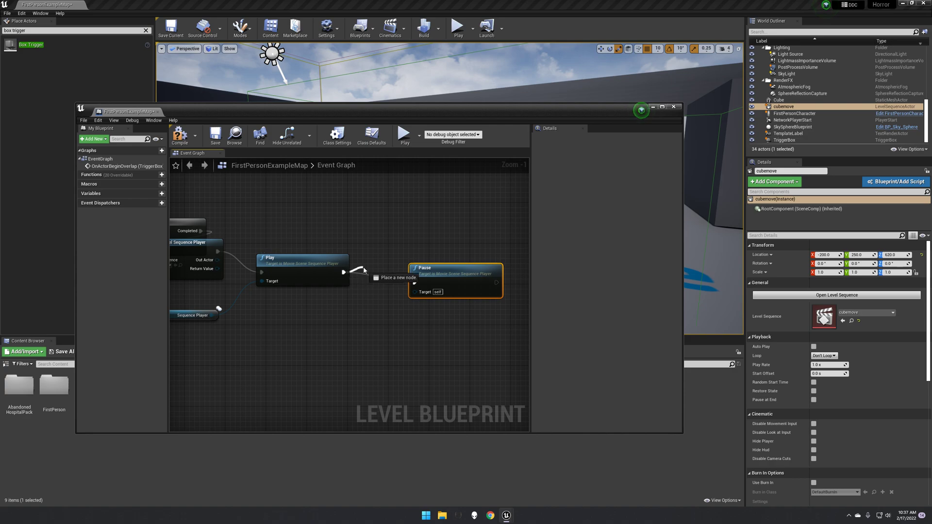
- Insert a Delay node between the Play and Pause nodes
{"action": "left_click_drag", "start_coordinate": [364, 270], "coordinate": [365, 270]}
{"action": "type", "text": "delay"}
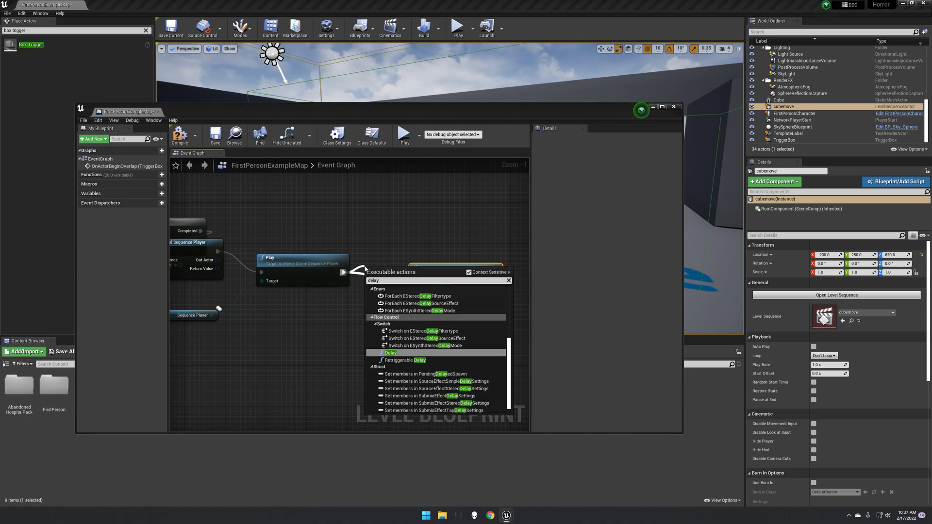
{"action": "key", "text": "Return"}
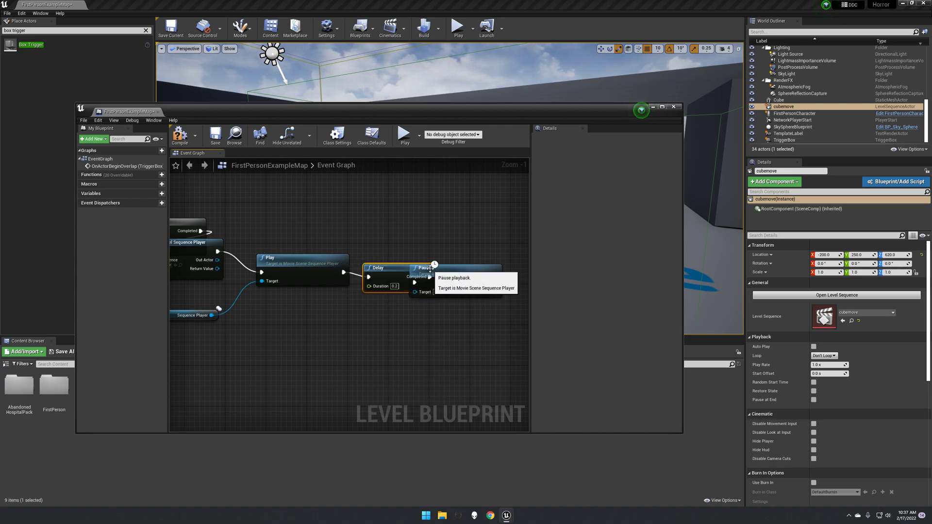
- Set the Delay duration to 1.5 seconds and compile the Level Blueprint
{"action": "left_click_drag", "start_coordinate": [450, 267], "coordinate": [482, 273]}
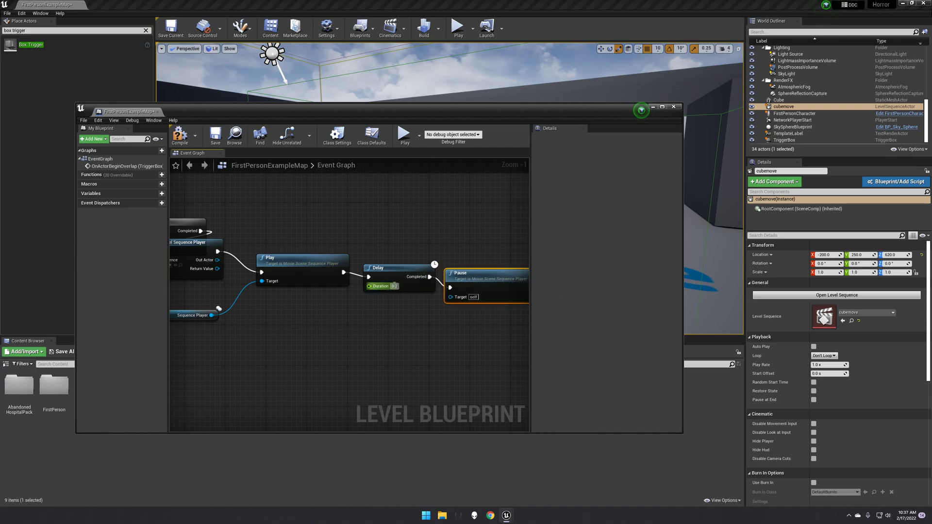
{"action": "left_click", "coordinate": [394, 286]}
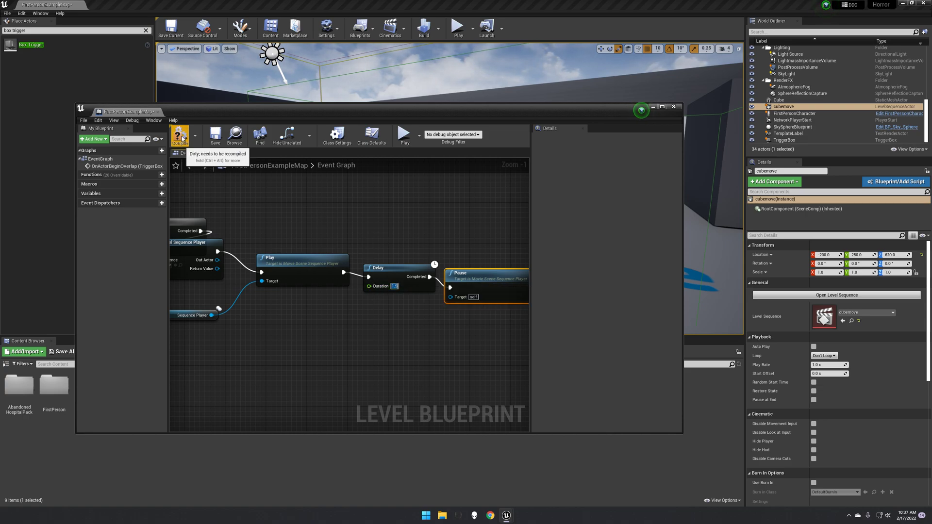
{"action": "left_click", "coordinate": [182, 138]}
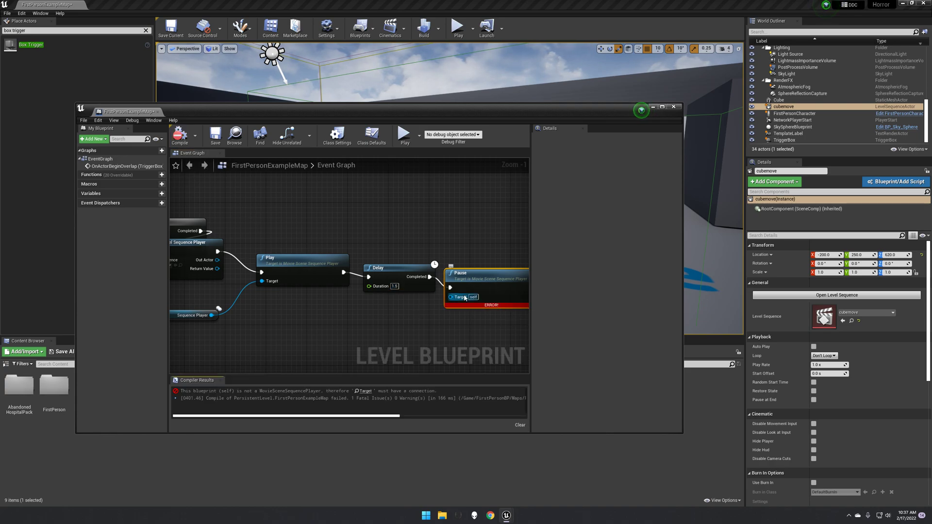
- Connect the Sequence Player reference to the Pause node's Target pin, then compile and save the Level Blueprint
{"action": "left_click_drag", "start_coordinate": [212, 315], "coordinate": [451, 297]}
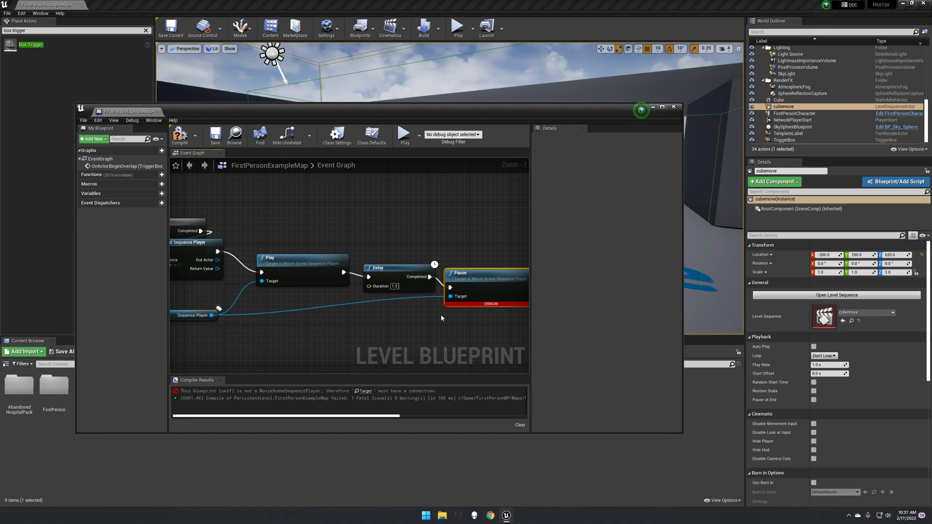
{"action": "left_click", "coordinate": [179, 135]}
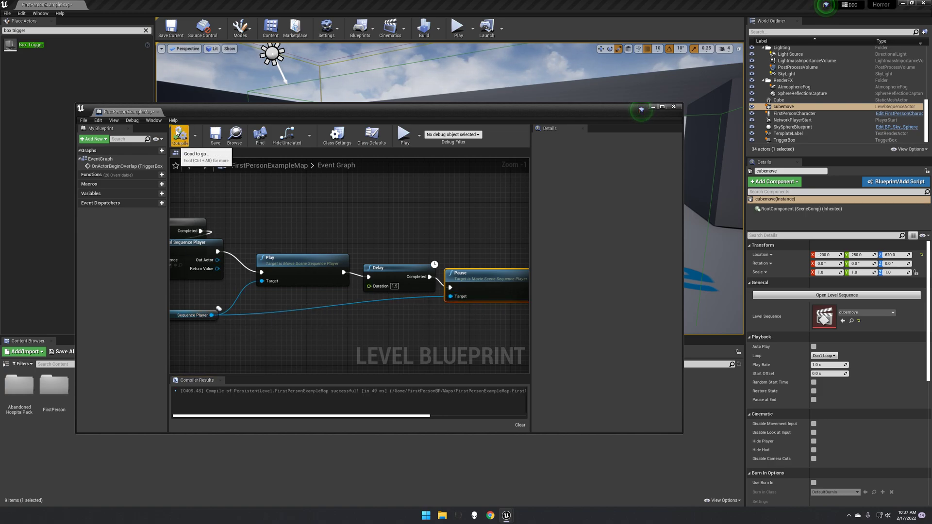
{"action": "left_click", "coordinate": [215, 135]}
- Close the Level Blueprint and play-test the level, walking the character forward toward the trigger before stopping
{"action": "left_click", "coordinate": [673, 107]}
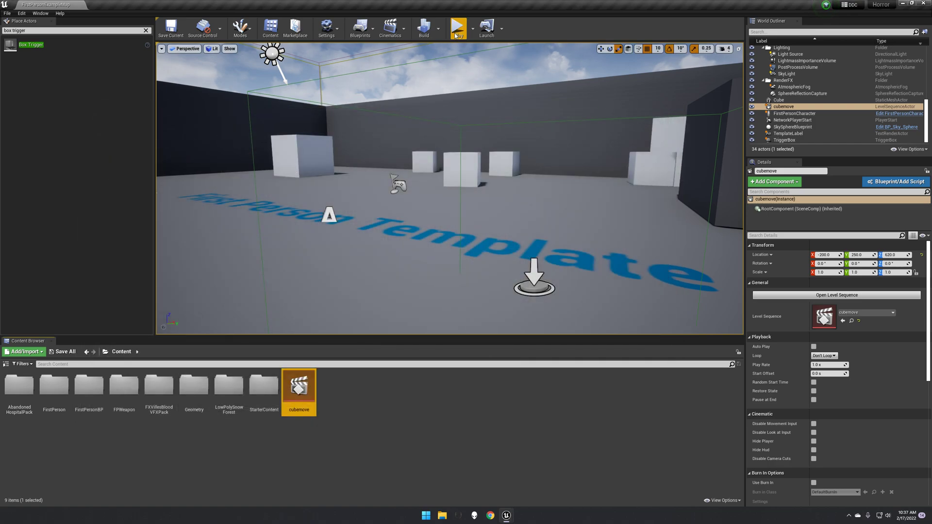
{"action": "left_click", "coordinate": [458, 26]}
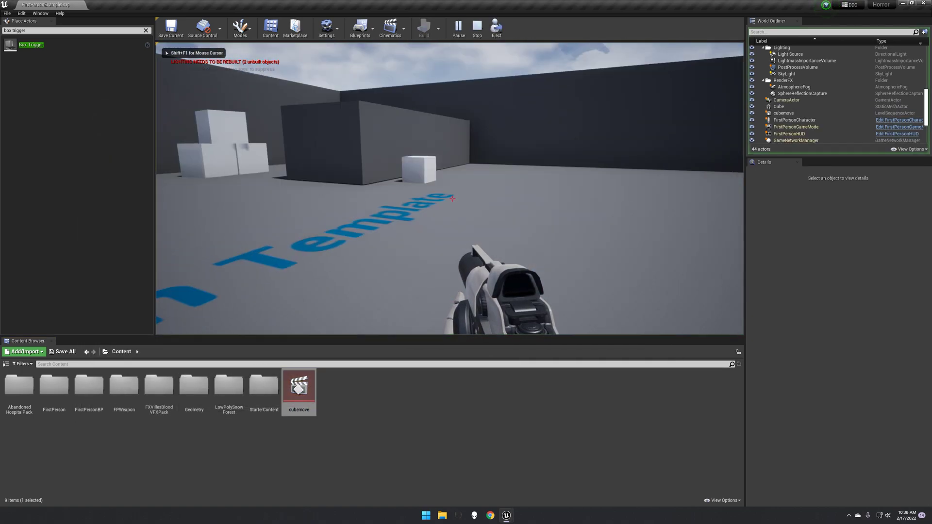
{"action": "key", "text": "d"}
{"action": "key", "text": "w"}
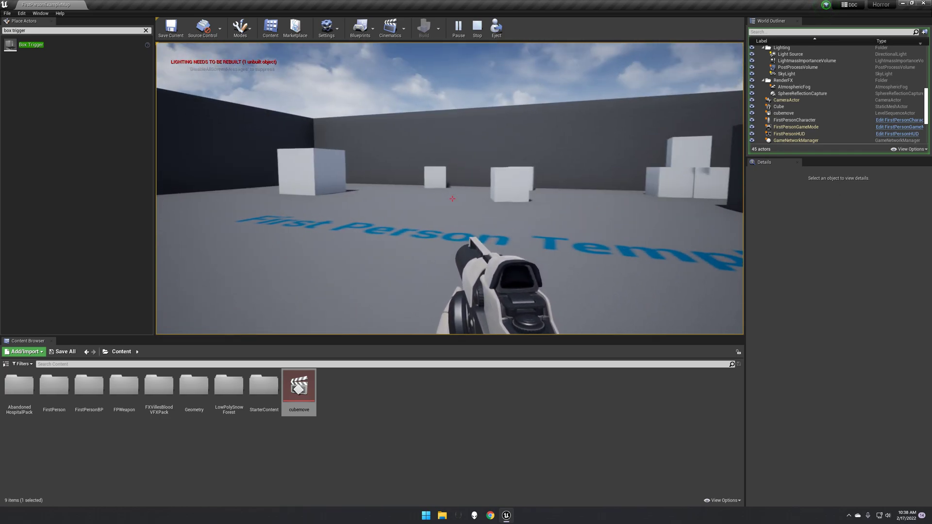
{"action": "key", "text": "Escape"}
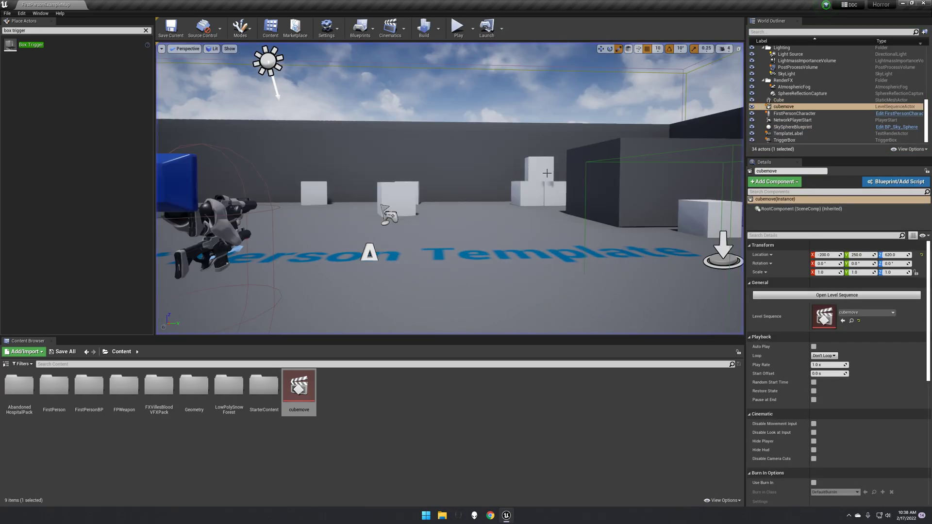